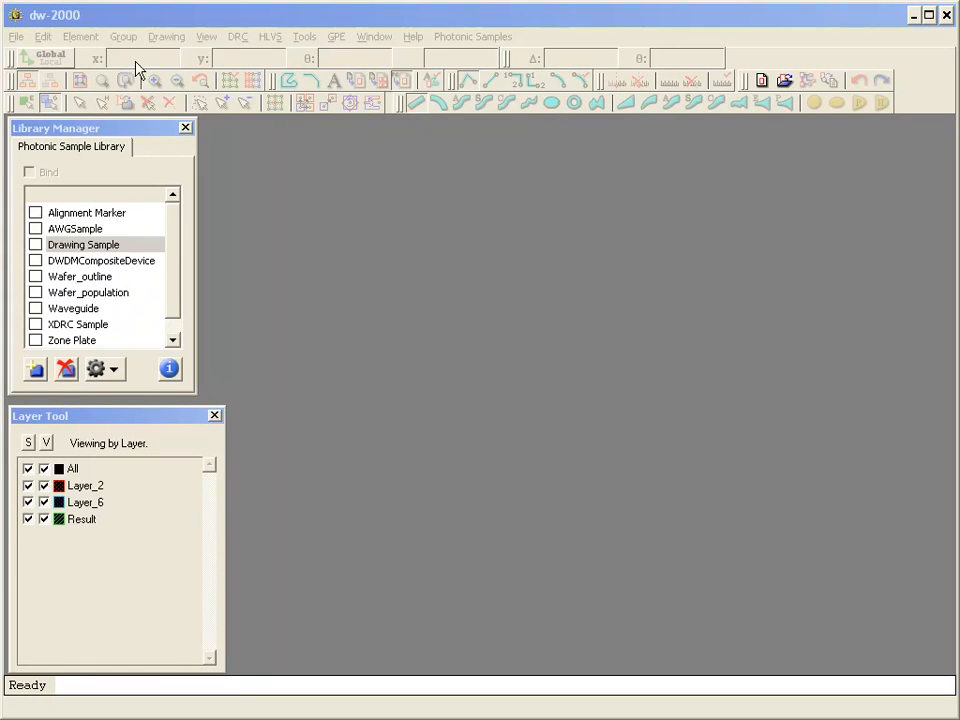
Open the Drawing Sample structure and make Layer_6 the active drawing layer.
click(143, 247)
double_click(145, 256)
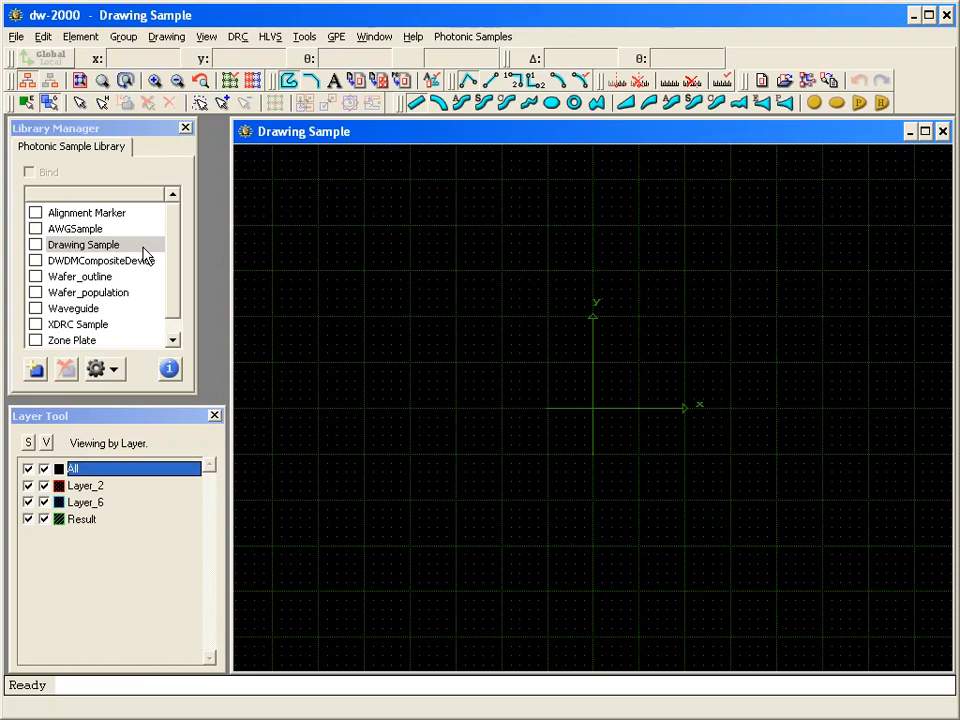
click(142, 503)
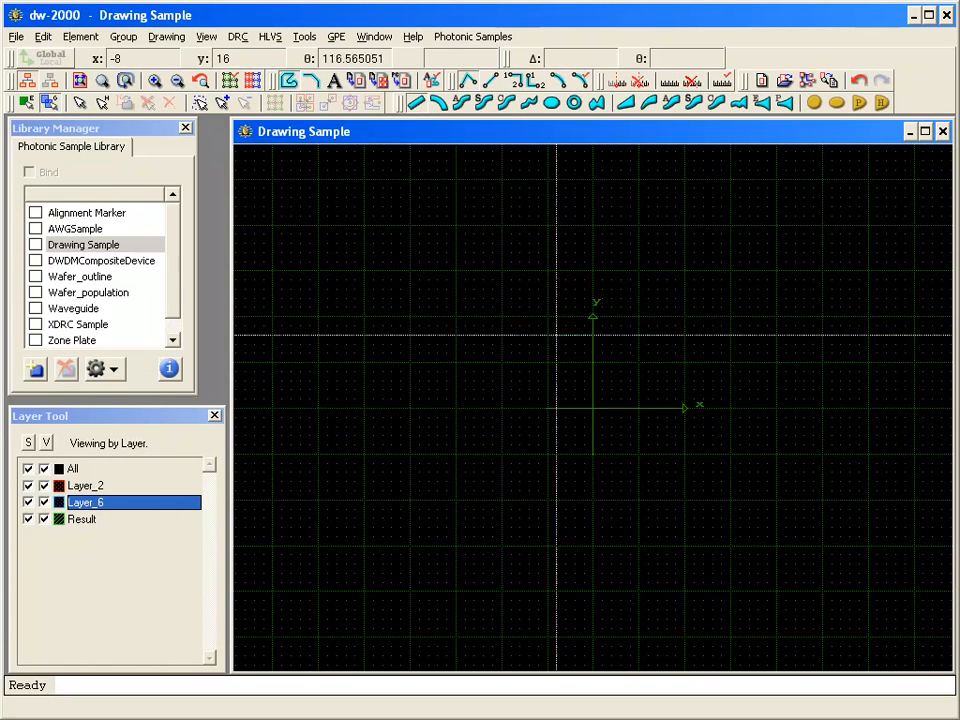
Draw a boundary's straight edges through (0, 20), (50, 50), (70, 50), (70, 0) and (50, 0).
click(593, 315)
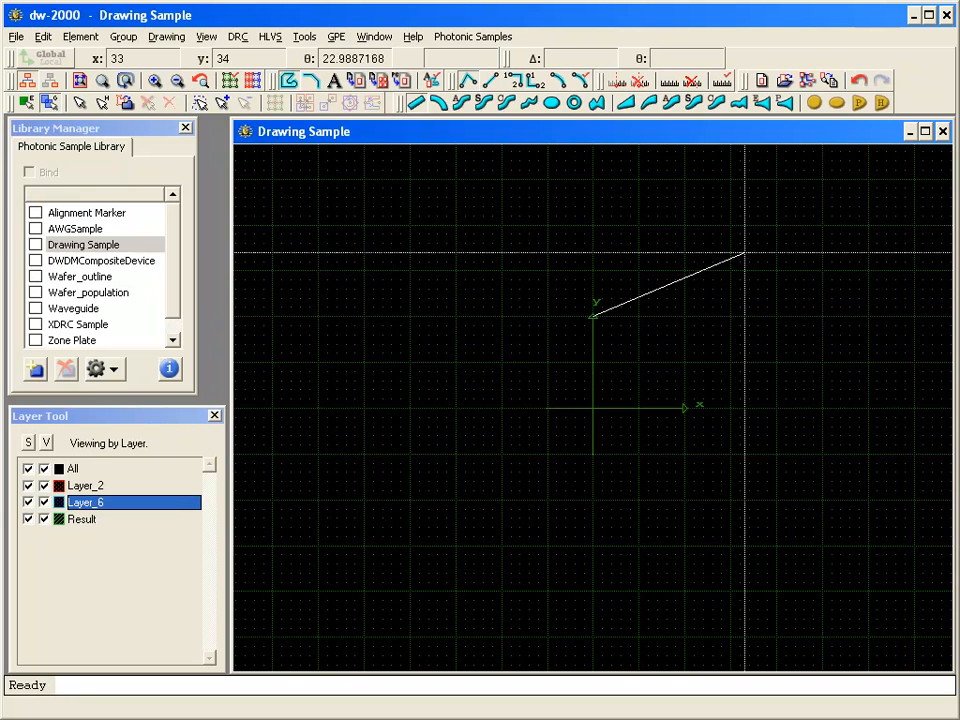
click(822, 180)
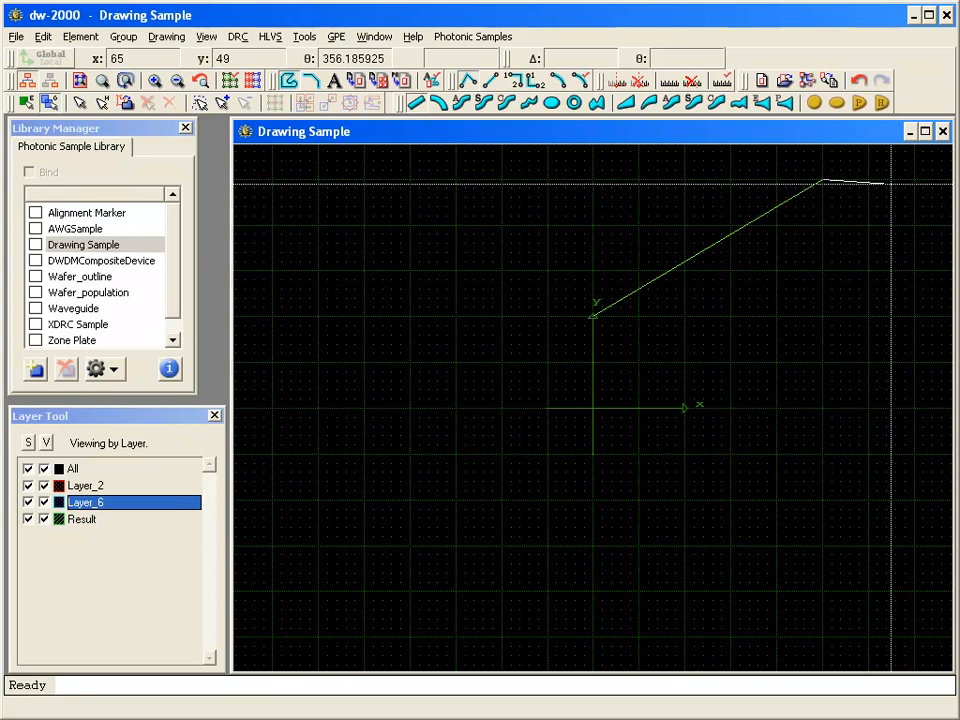
click(914, 180)
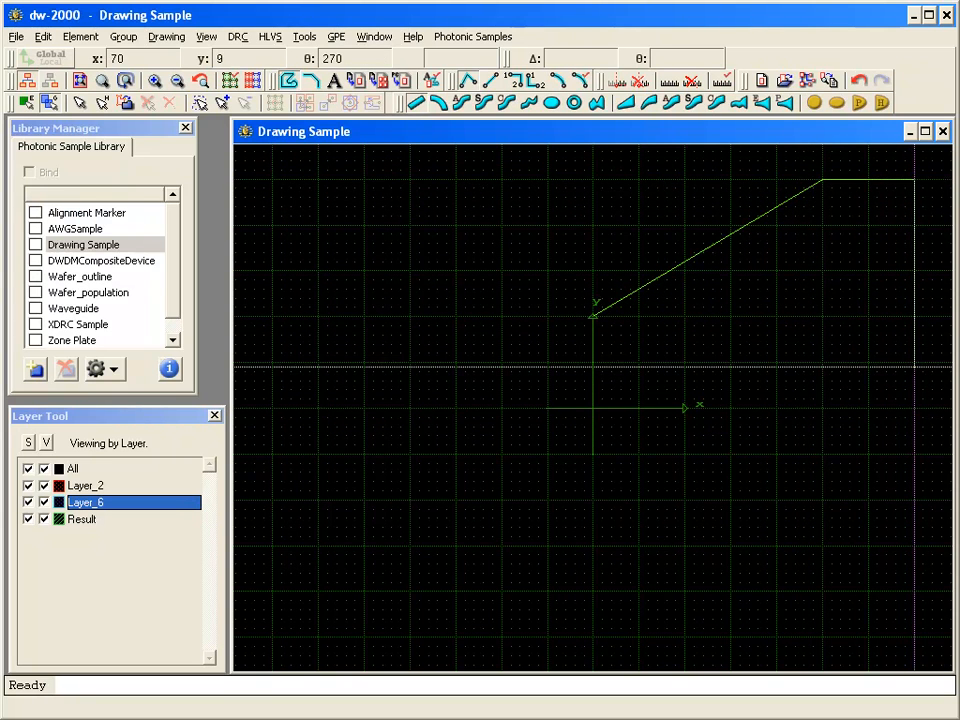
click(914, 408)
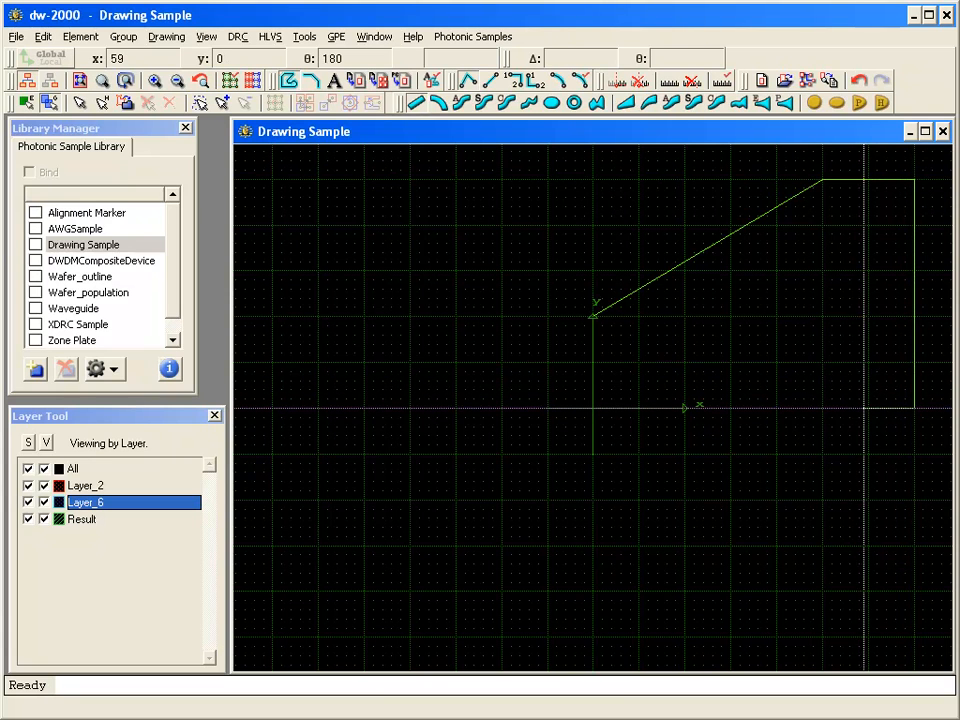
click(822, 408)
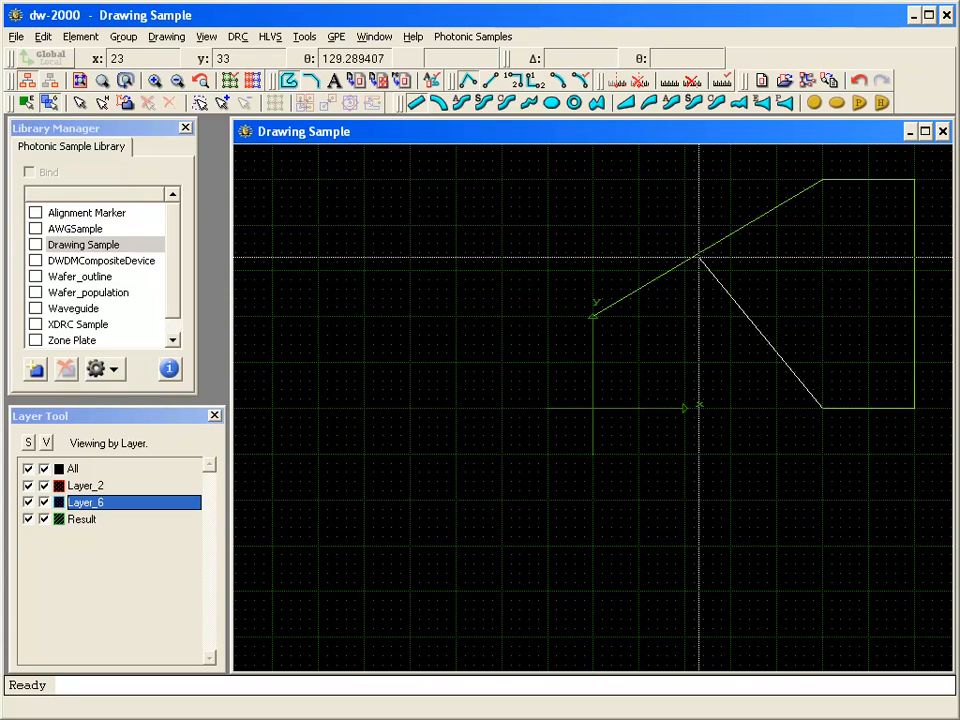
Continue the boundary with a semicircular arc to (20, 0), then finish it with a straight edge to the origin.
click(558, 80)
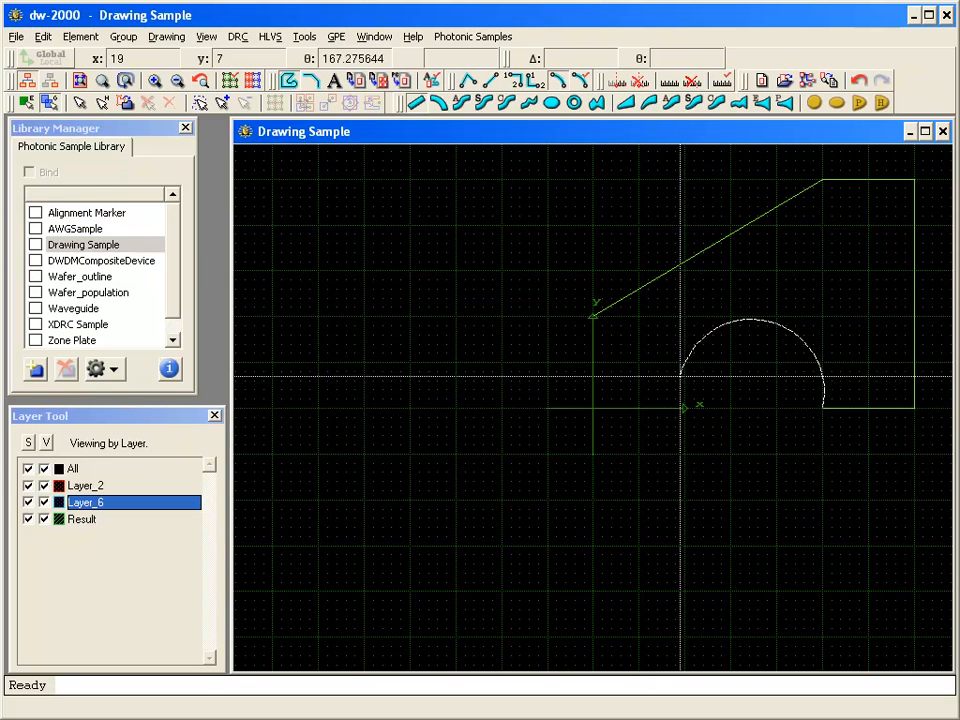
click(684, 408)
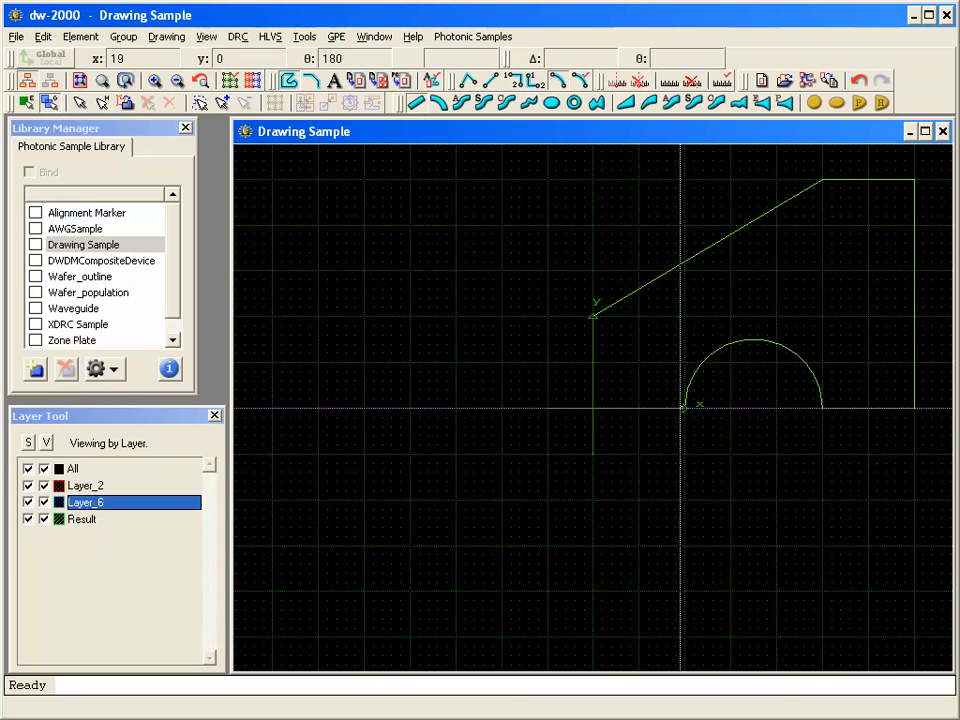
click(468, 82)
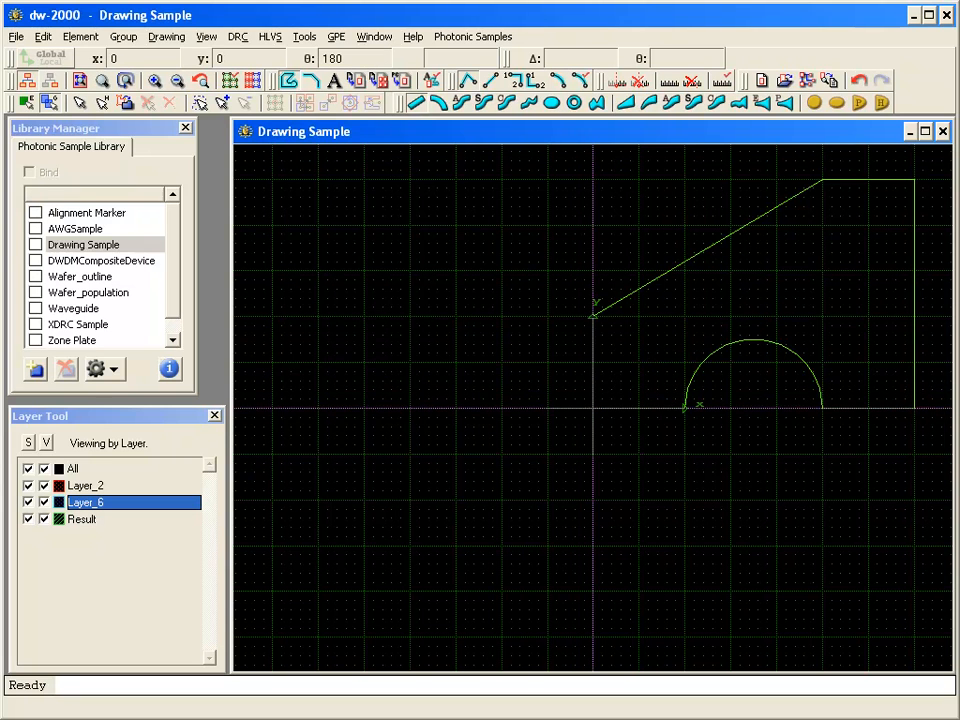
double_click(593, 408)
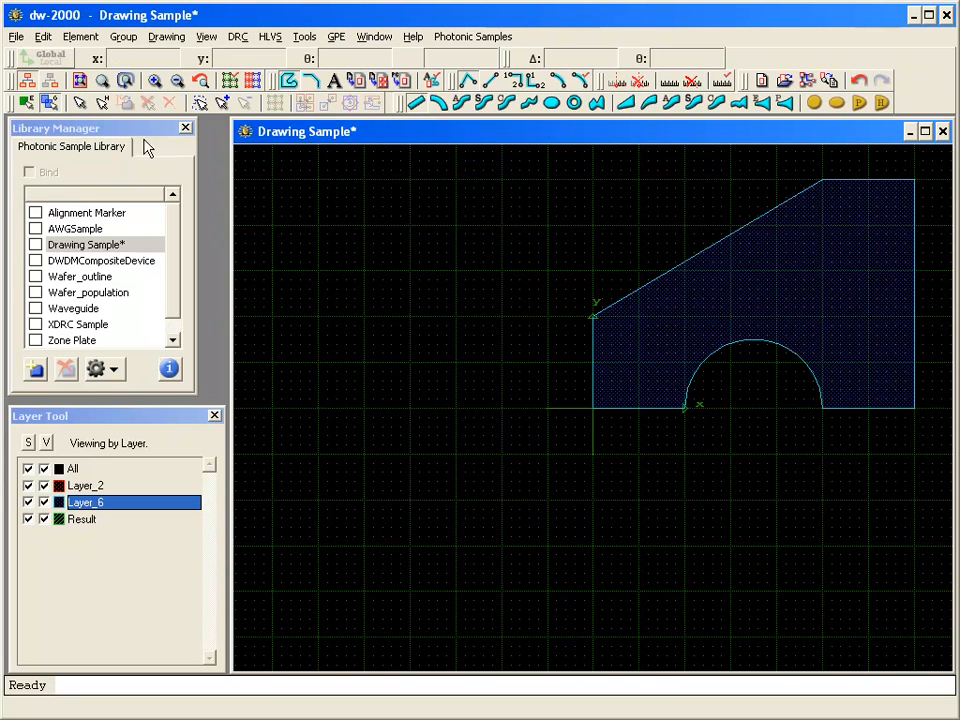
Round the corners of the Layer_6 boundary with Fillet_Element and deselect it.
click(84, 84)
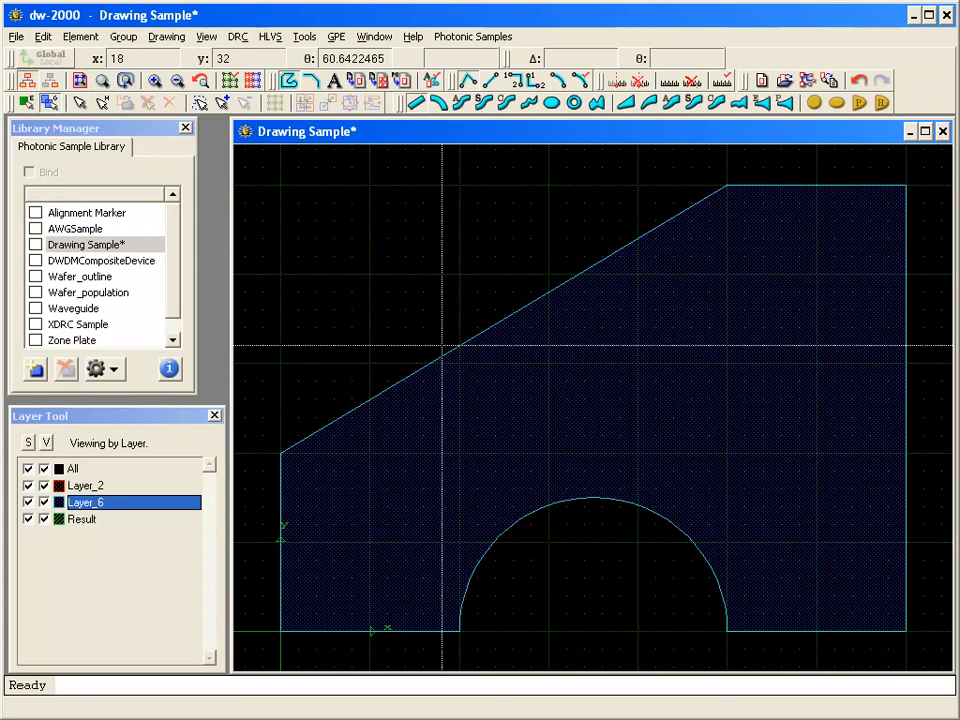
click(477, 372)
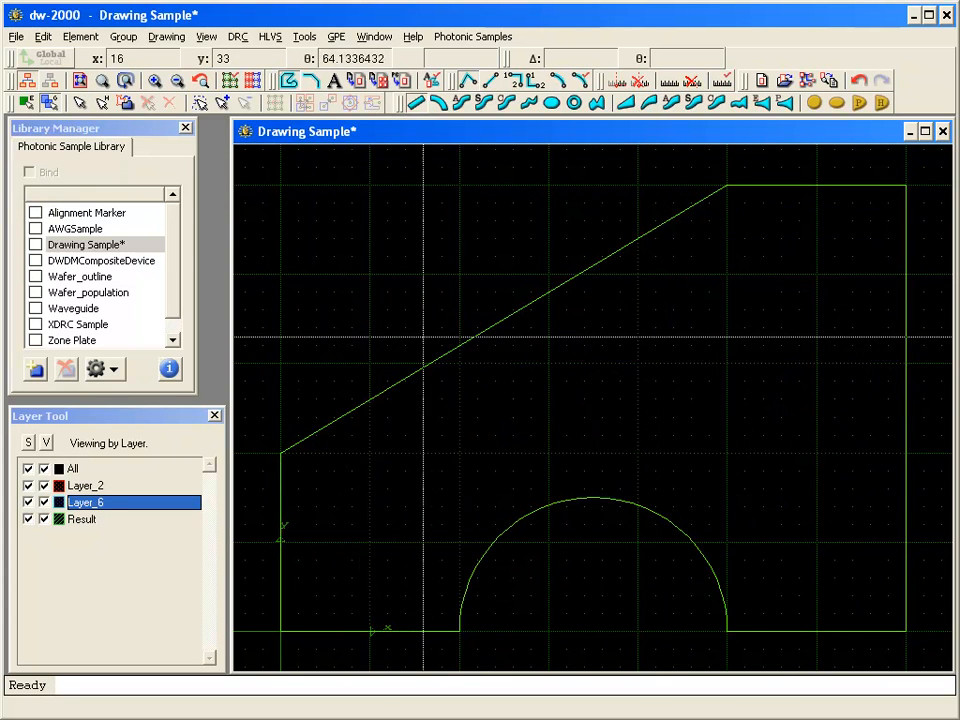
click(83, 38)
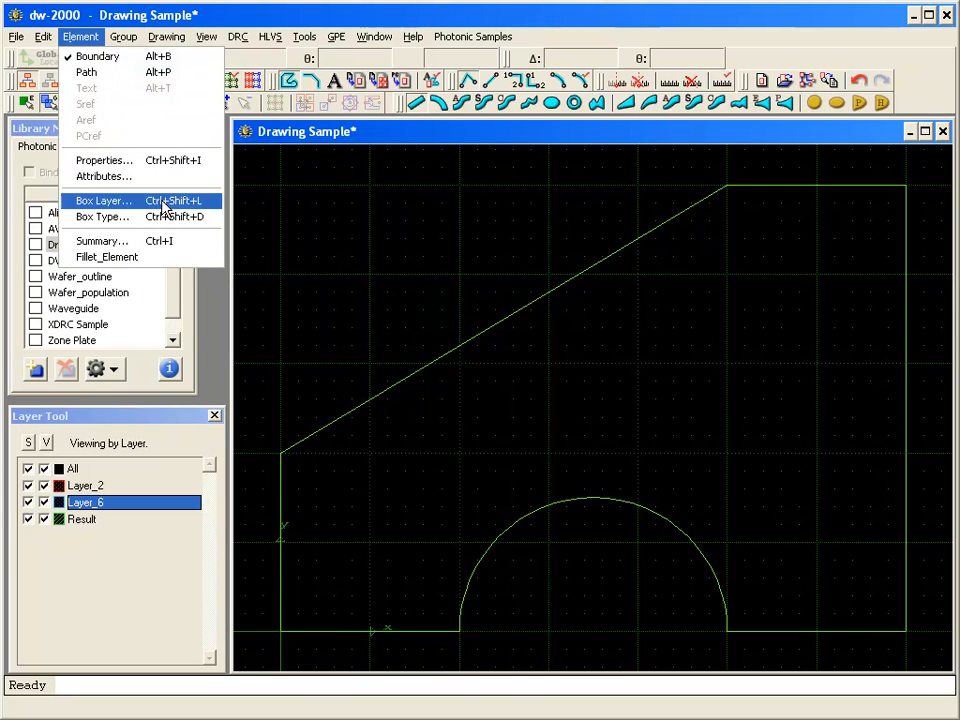
click(184, 262)
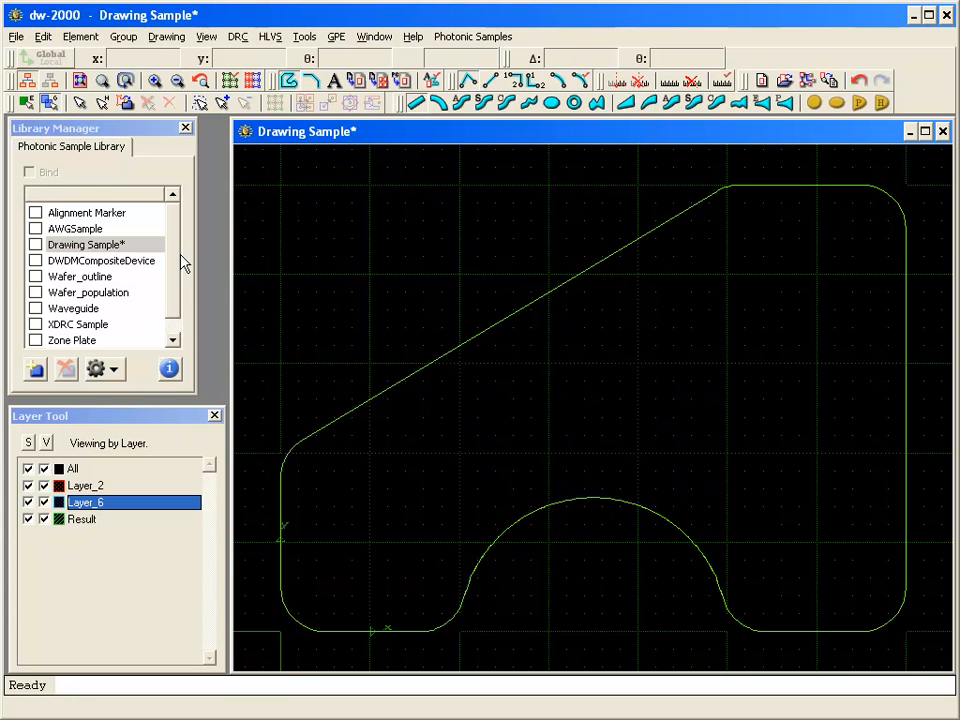
right_click(280, 256)
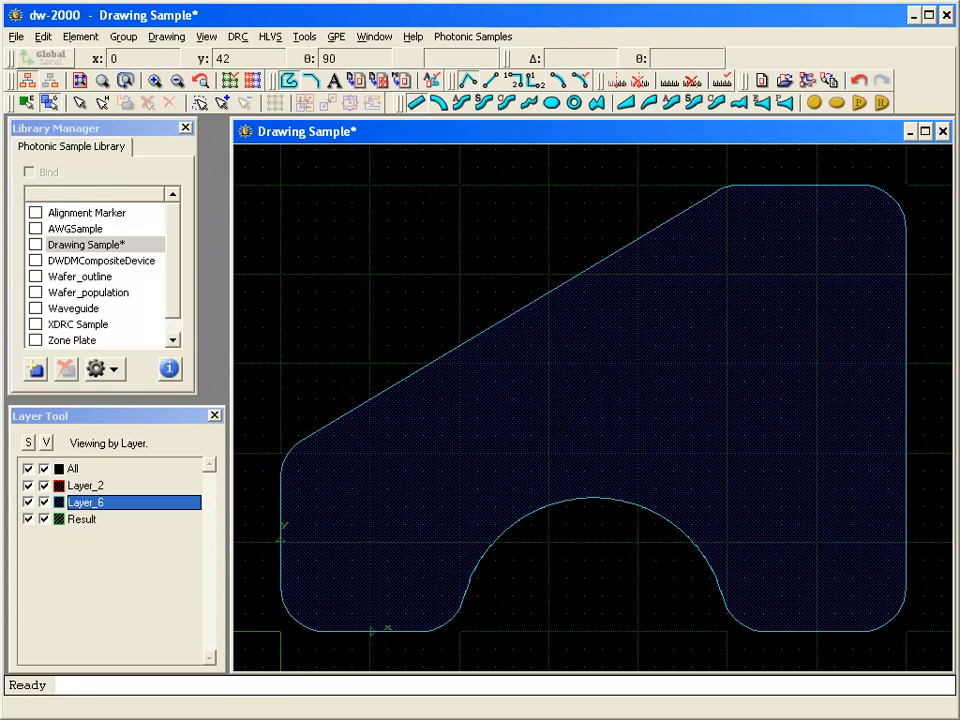
Delete the filleted boundary from the drawing.
click(443, 398)
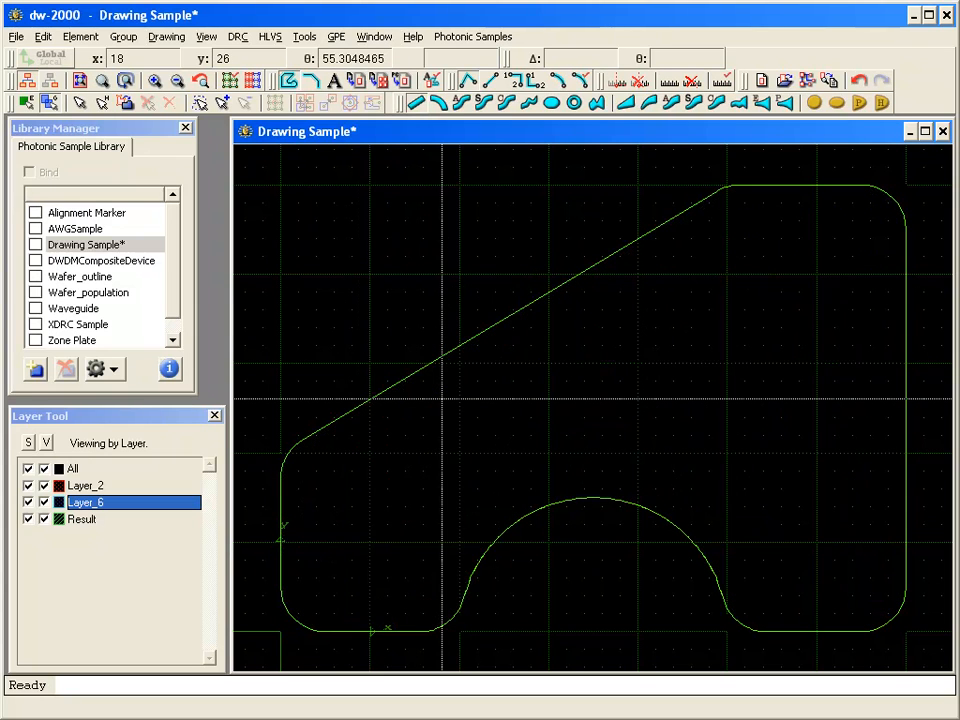
key(Delete)
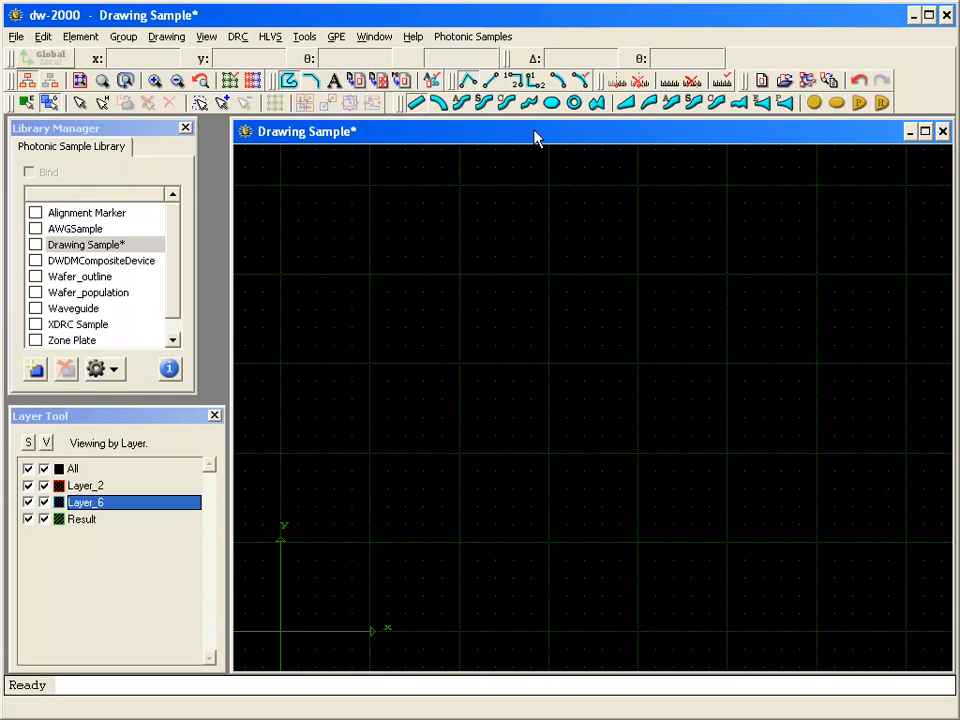
Generate a Zone Plate with a 0.9 mu wavelength and the other default parameters, centred at the origin.
click(505, 40)
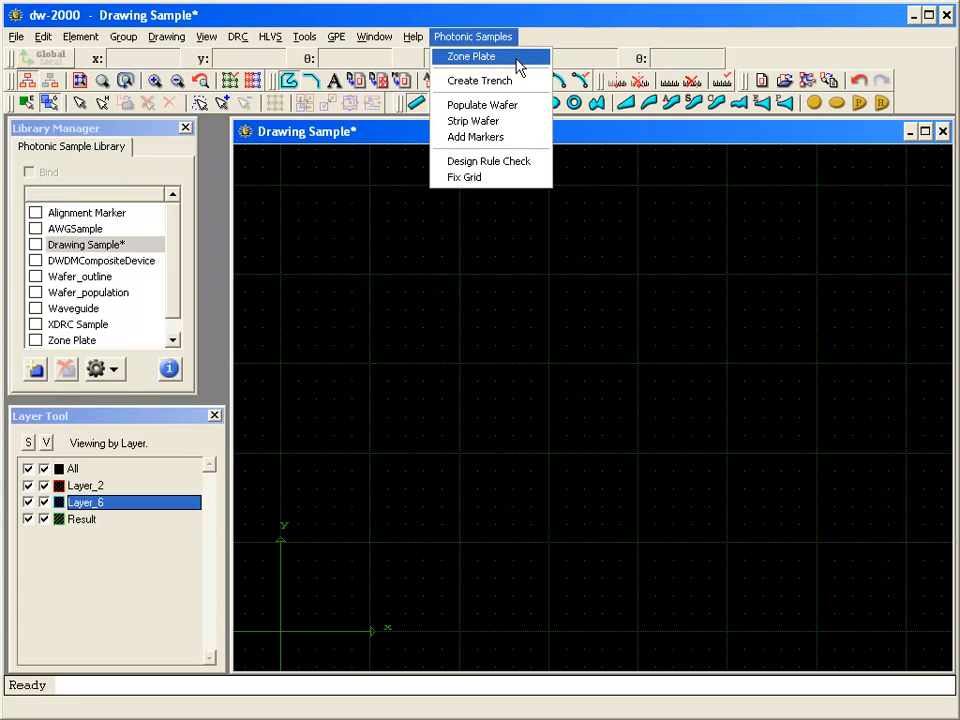
click(517, 60)
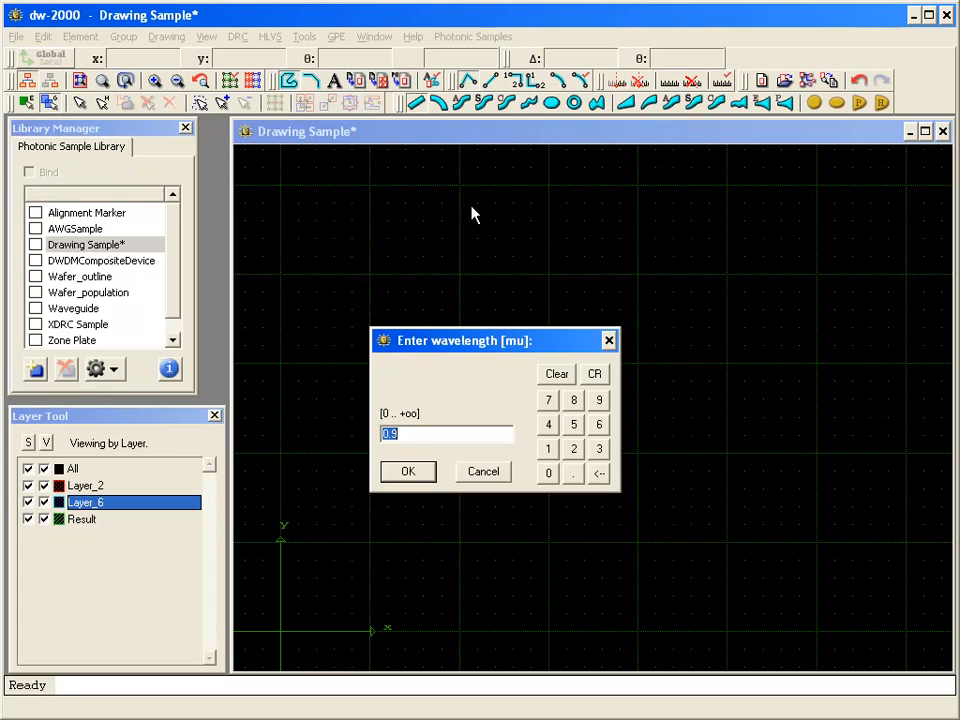
click(408, 472)
click(432, 471)
click(433, 477)
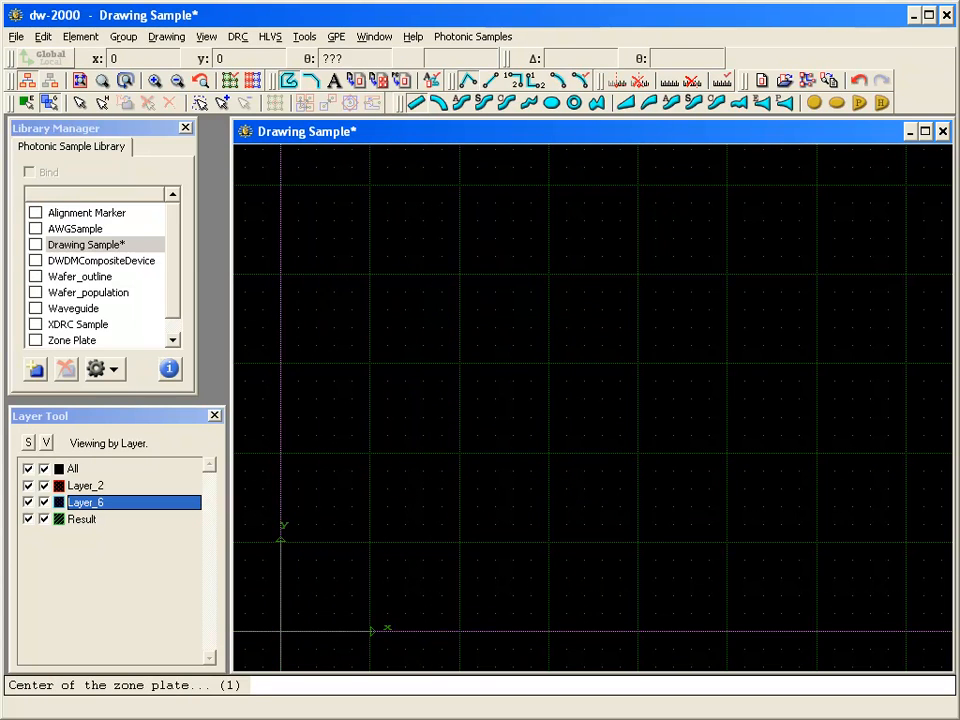
click(281, 631)
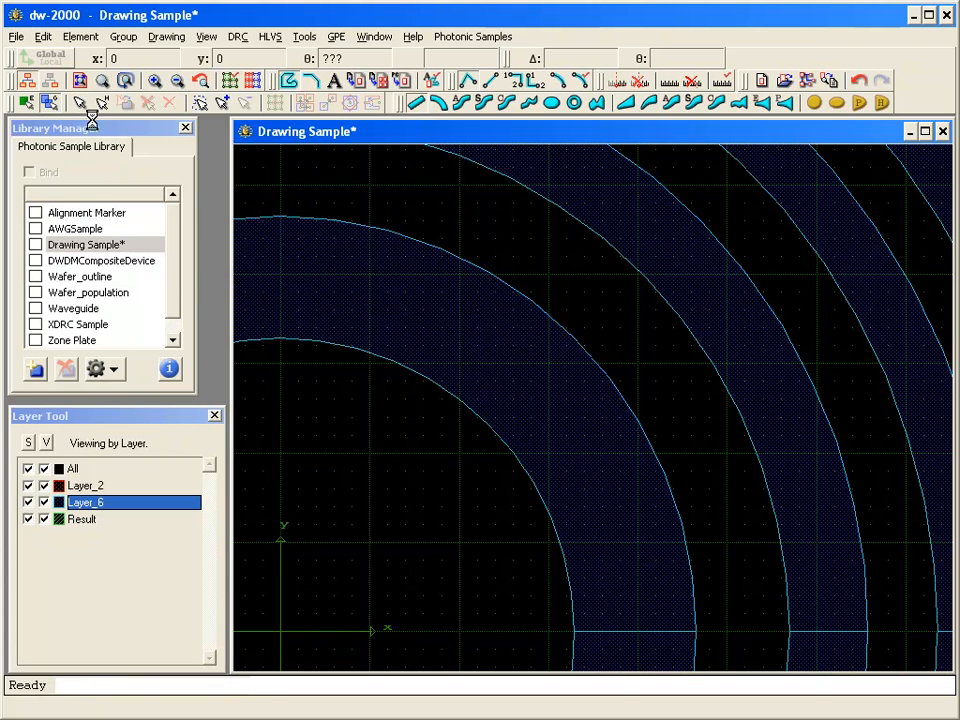
Check the zone plate's outer rings up close, then save and close the Drawing Sample structure.
click(55, 64)
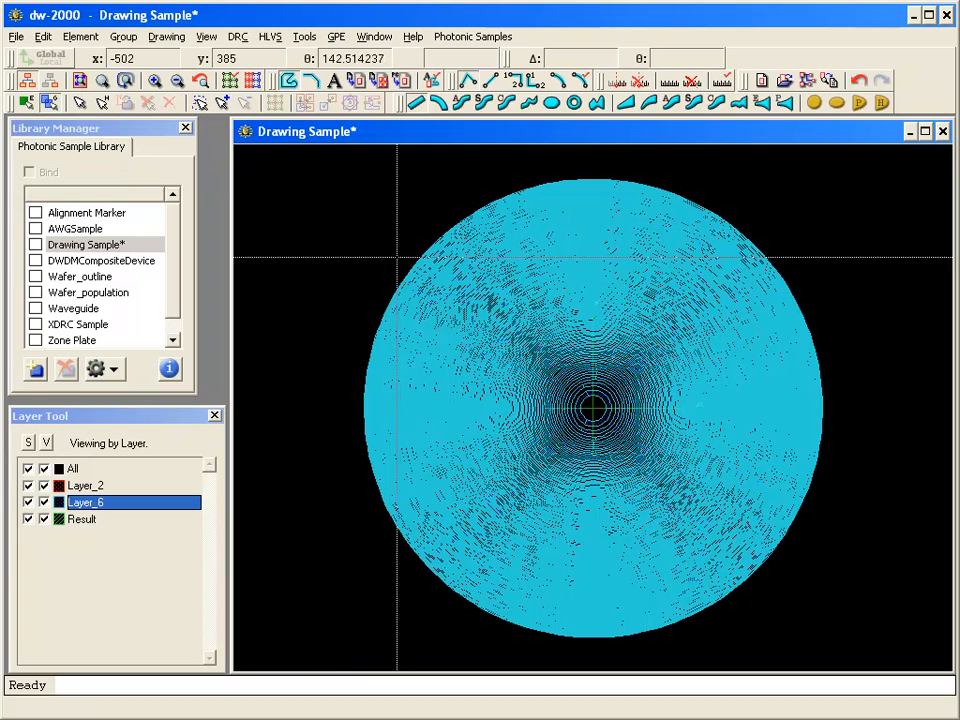
drag(411, 264, 416, 270)
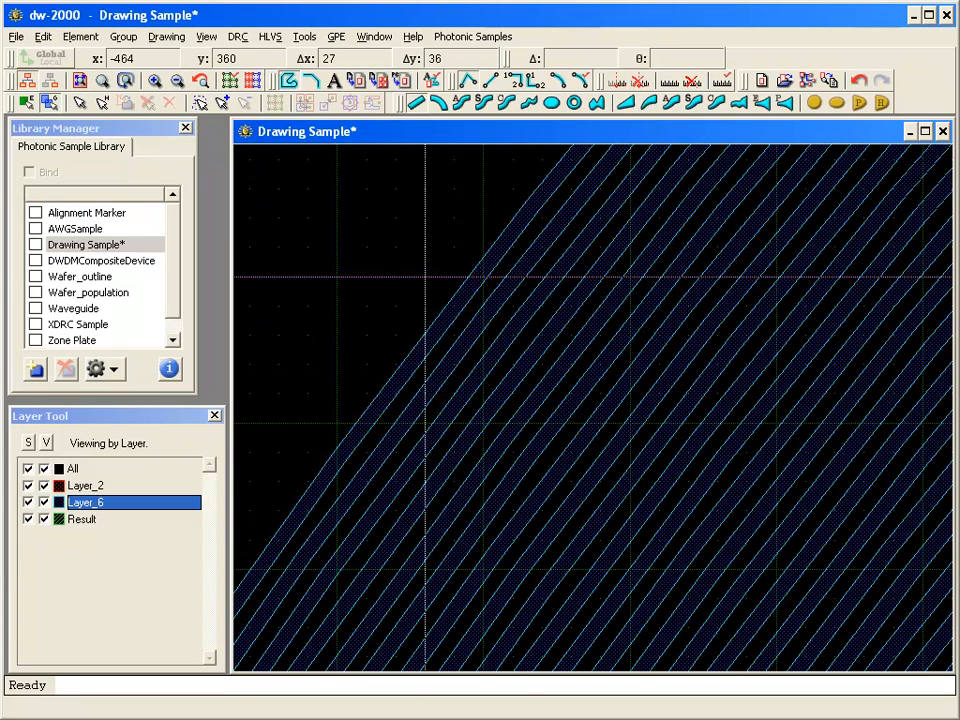
key(ctrl+s)
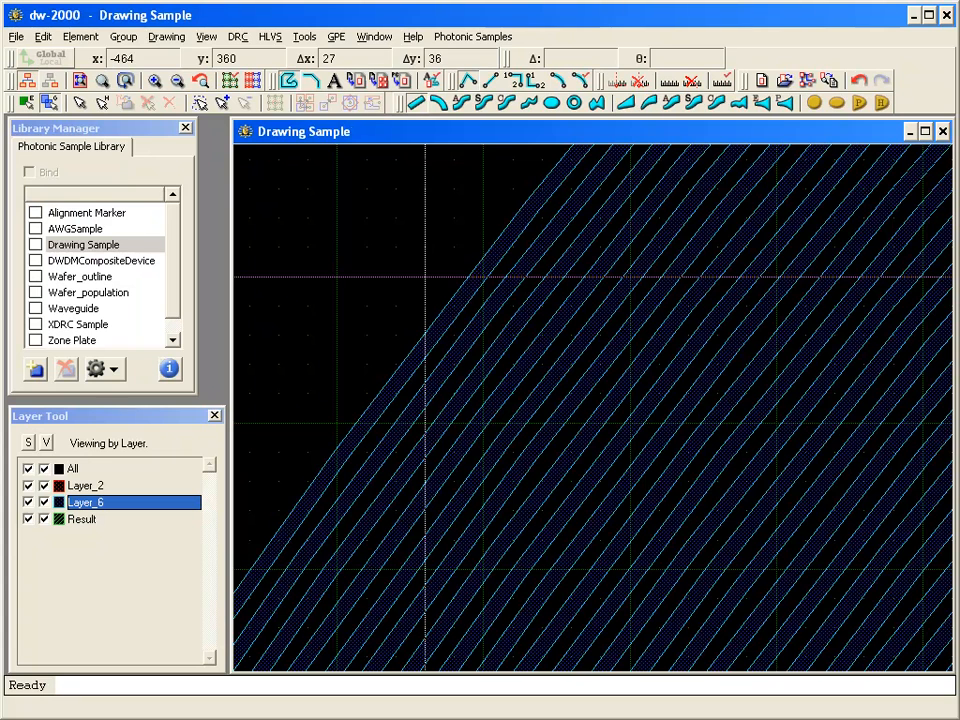
click(942, 133)
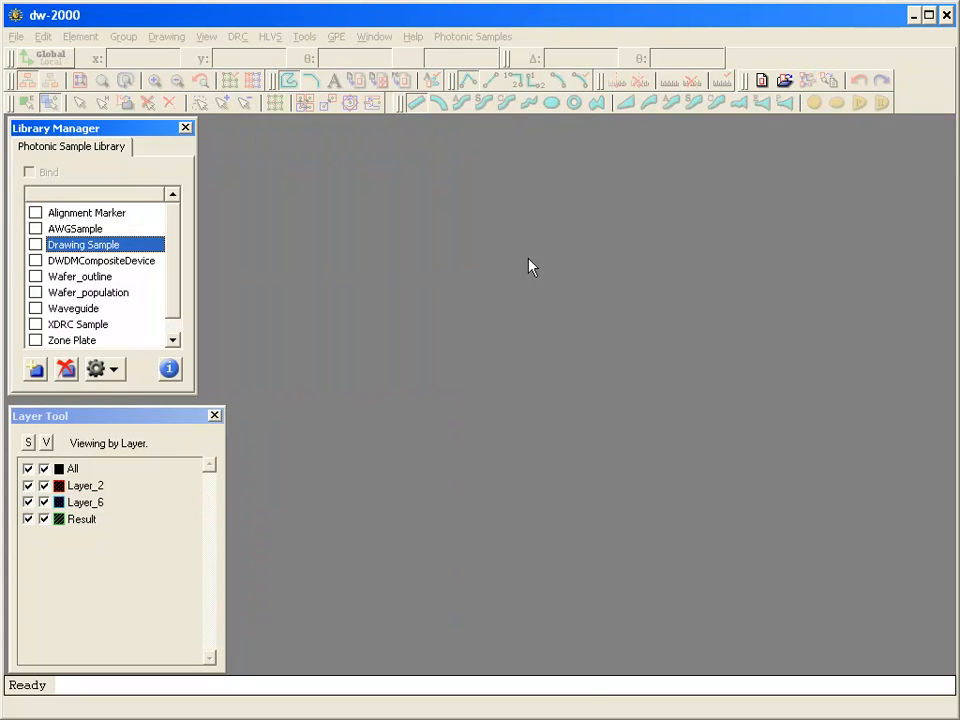
Open the Waveguide structure and add an arc S-bend taper waveguide from (130, 0) to (180, 20).
double_click(121, 311)
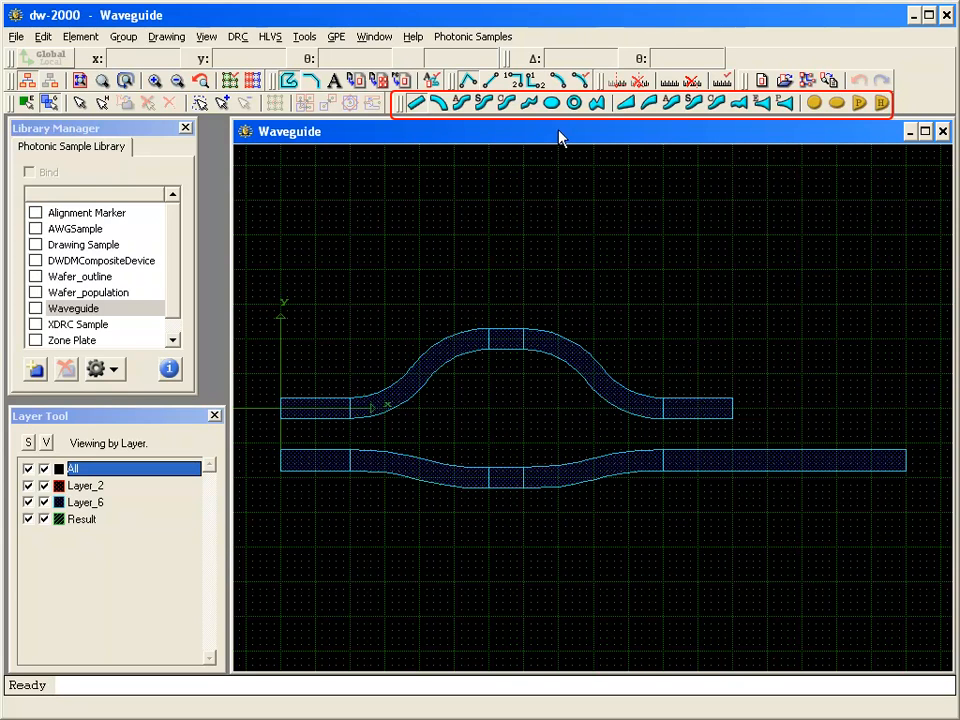
click(676, 109)
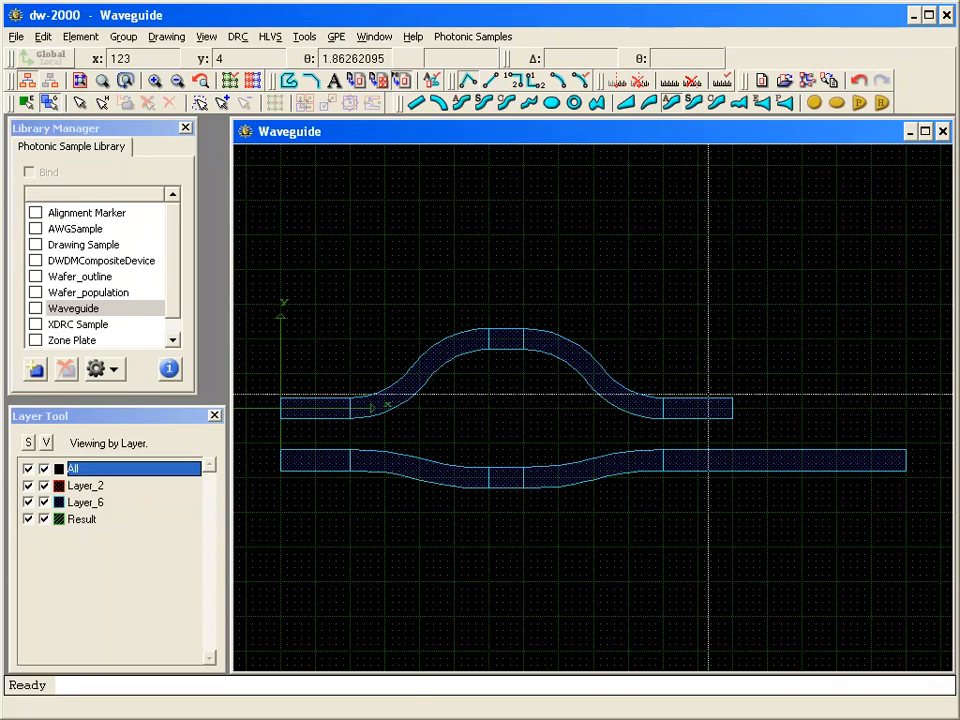
click(732, 408)
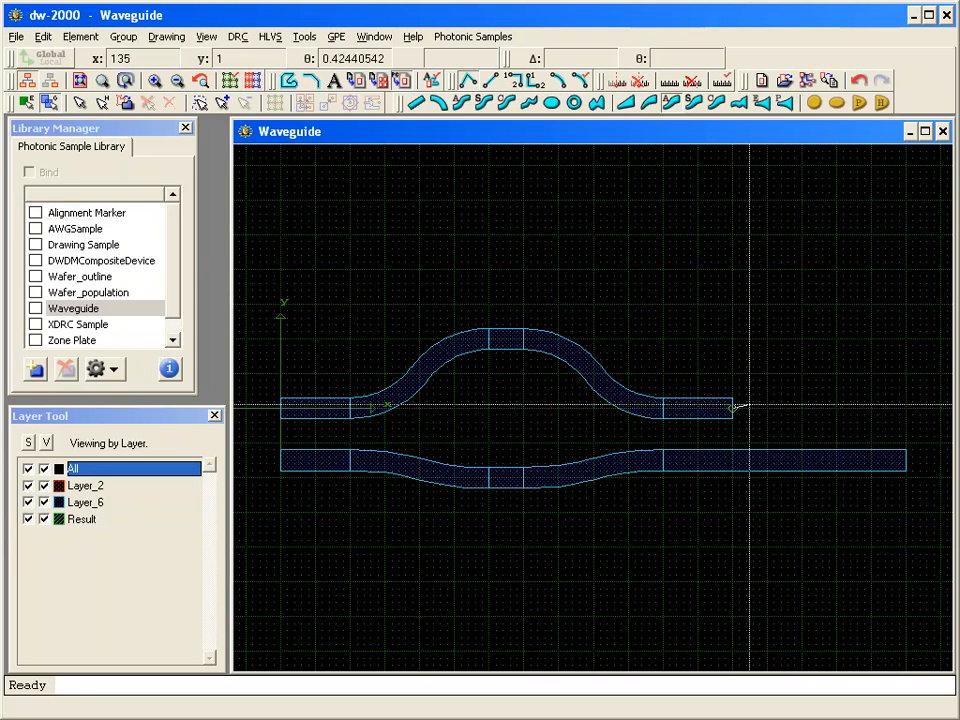
click(906, 340)
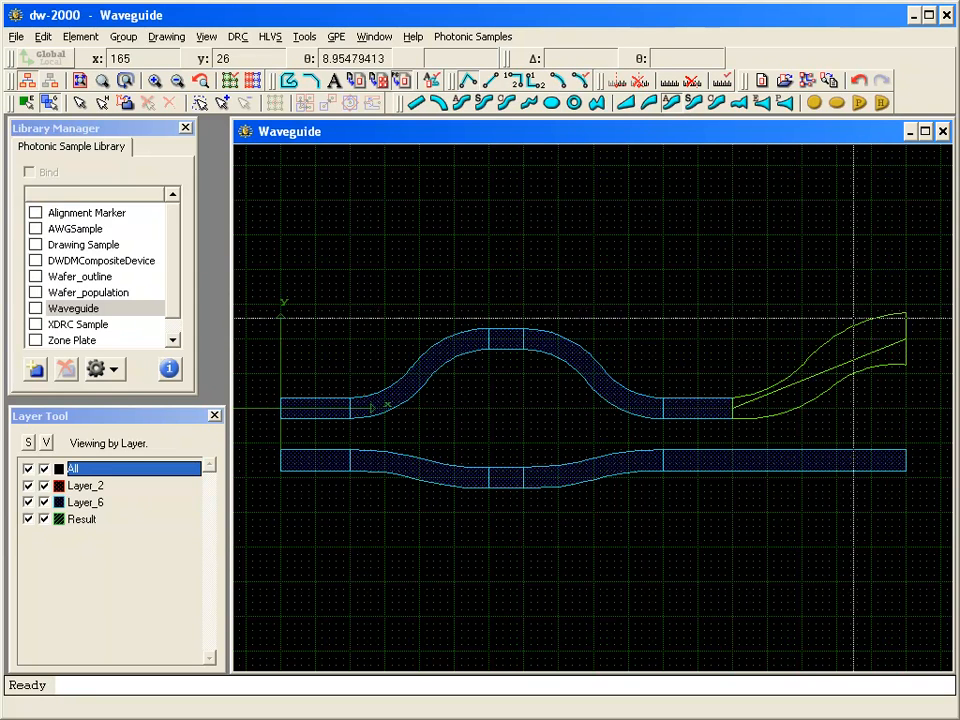
Set the Widths parameter of the new S-bend taper waveguide to 6 10, keeping its Grid Scale at 0.025.
click(435, 84)
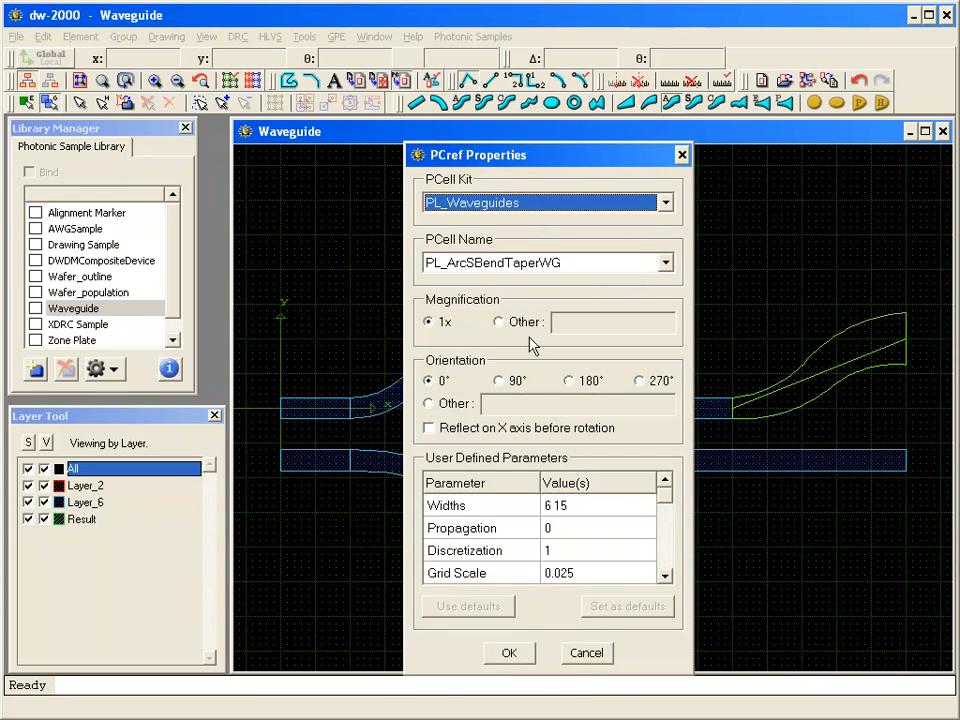
click(572, 514)
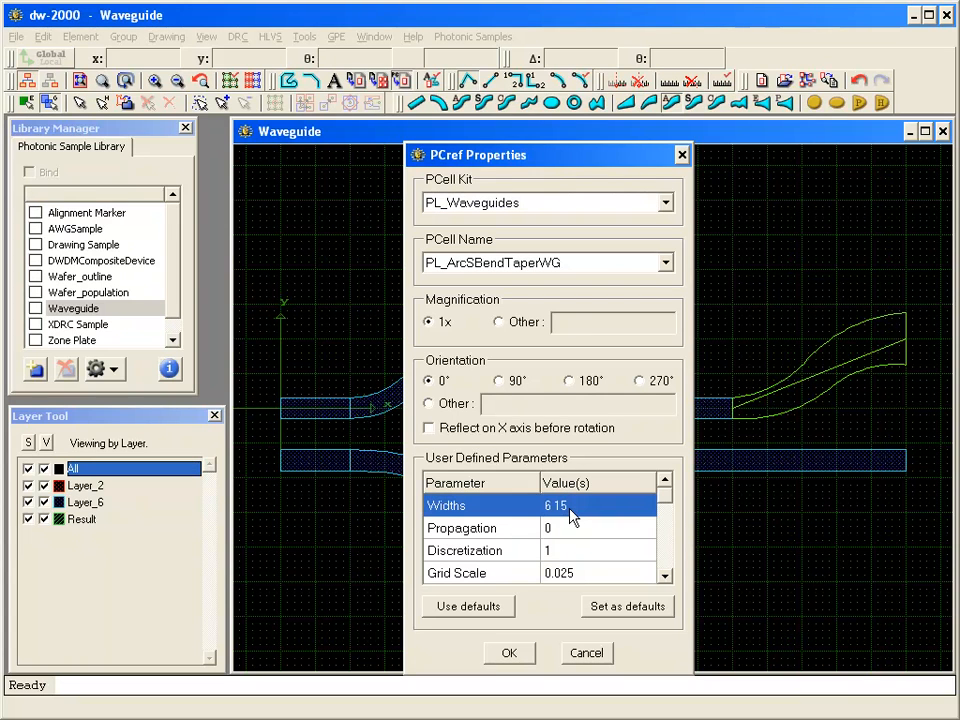
click(570, 509)
click(571, 509)
double_click(558, 506)
text(10)
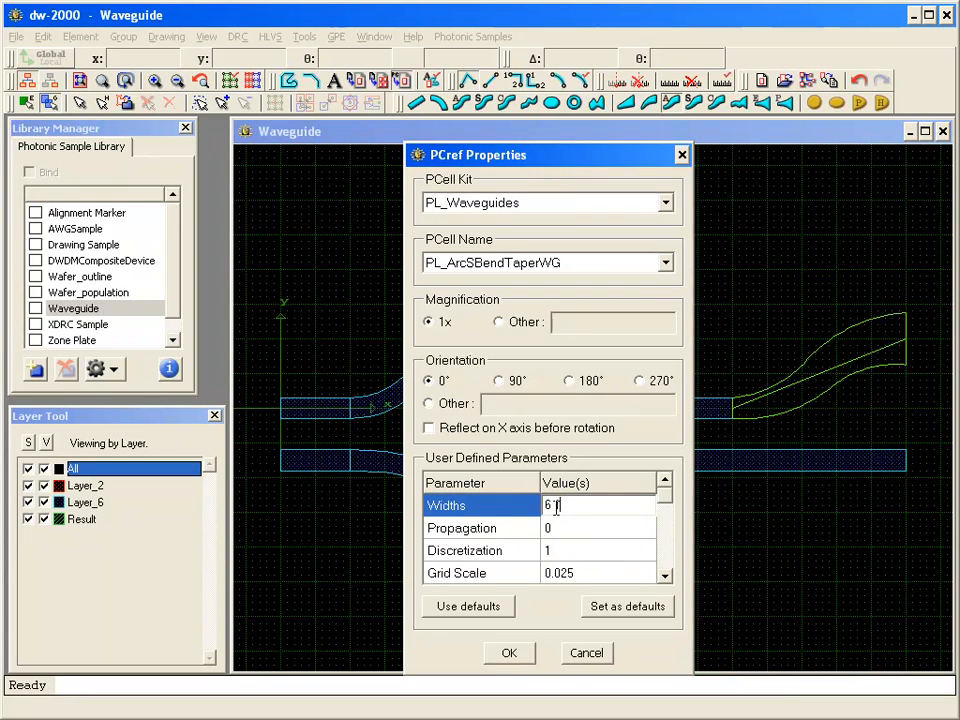
click(579, 576)
click(578, 574)
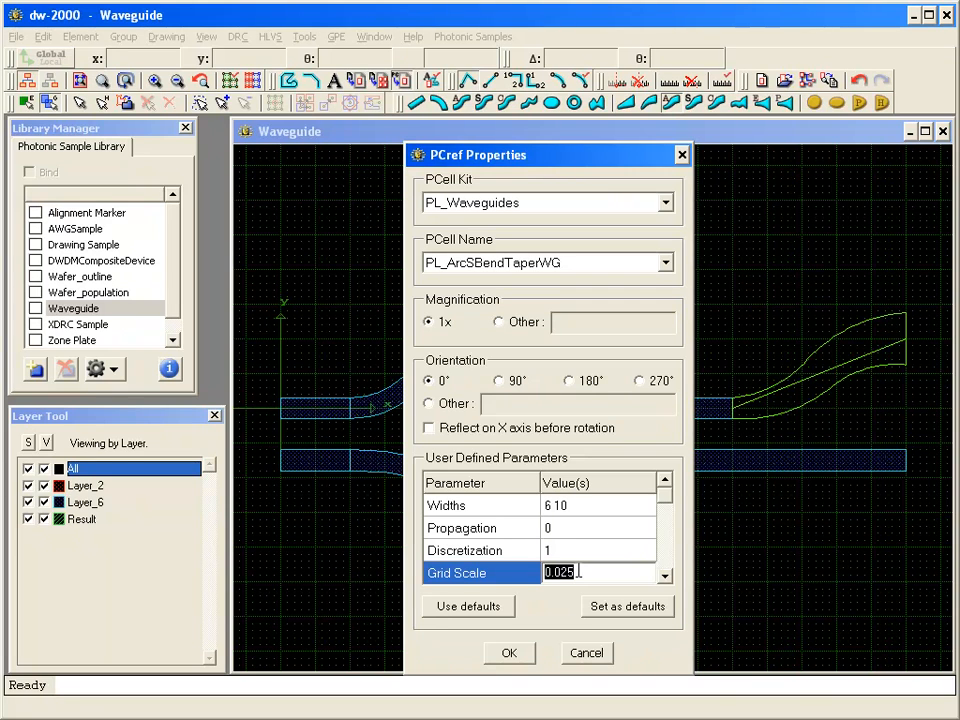
click(531, 656)
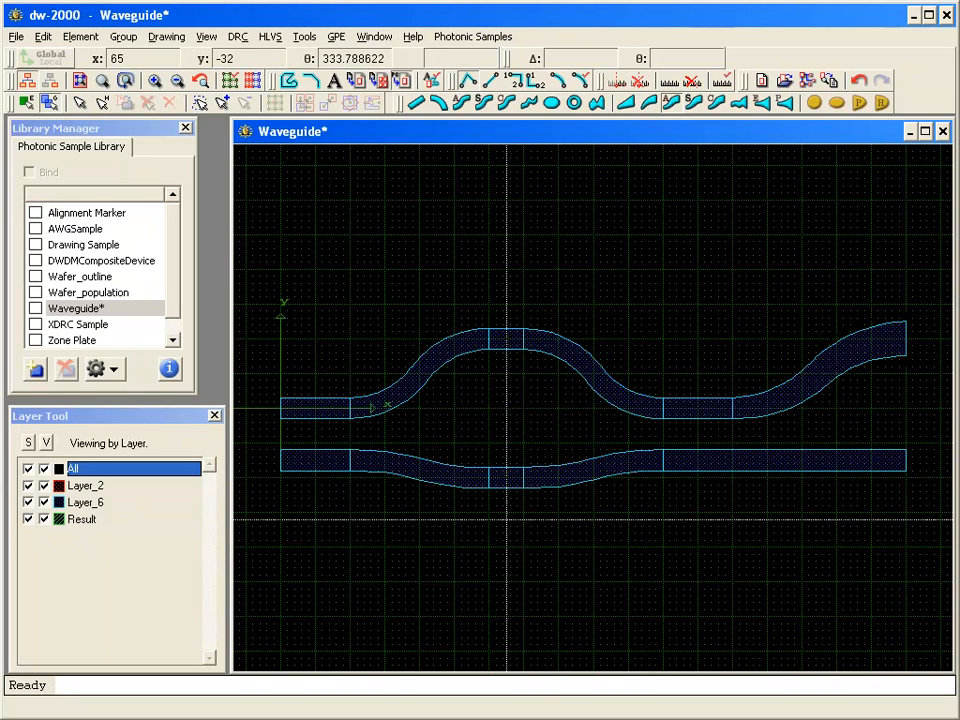
Run a Boolean operation in the Waveguide structure that sizes Layer_6 by 1, inverts it and writes to the Result layer.
click(315, 40)
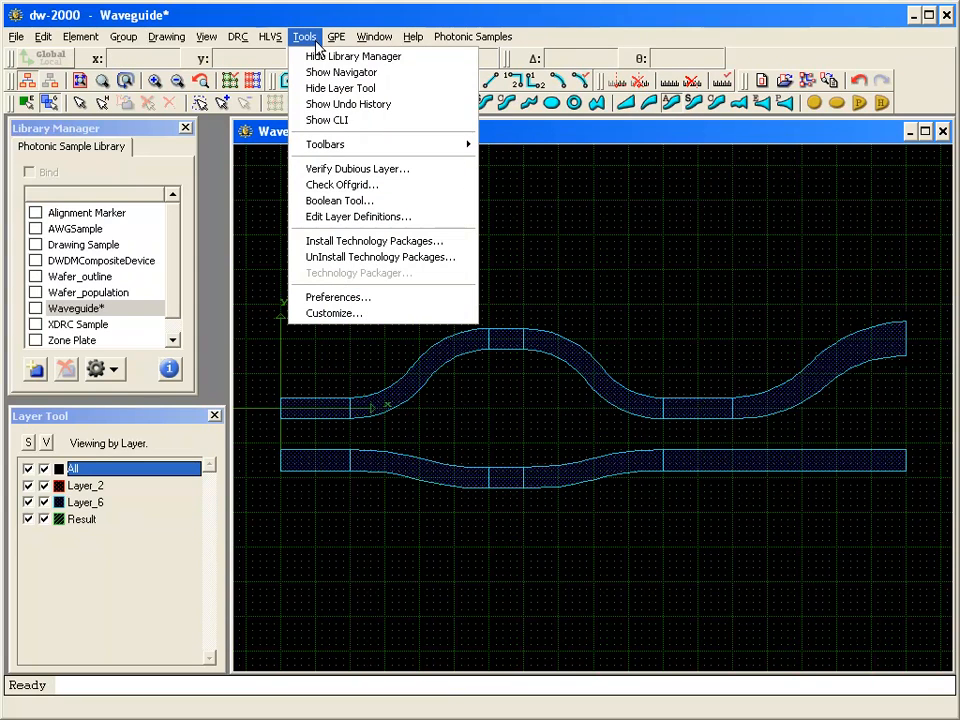
click(297, 202)
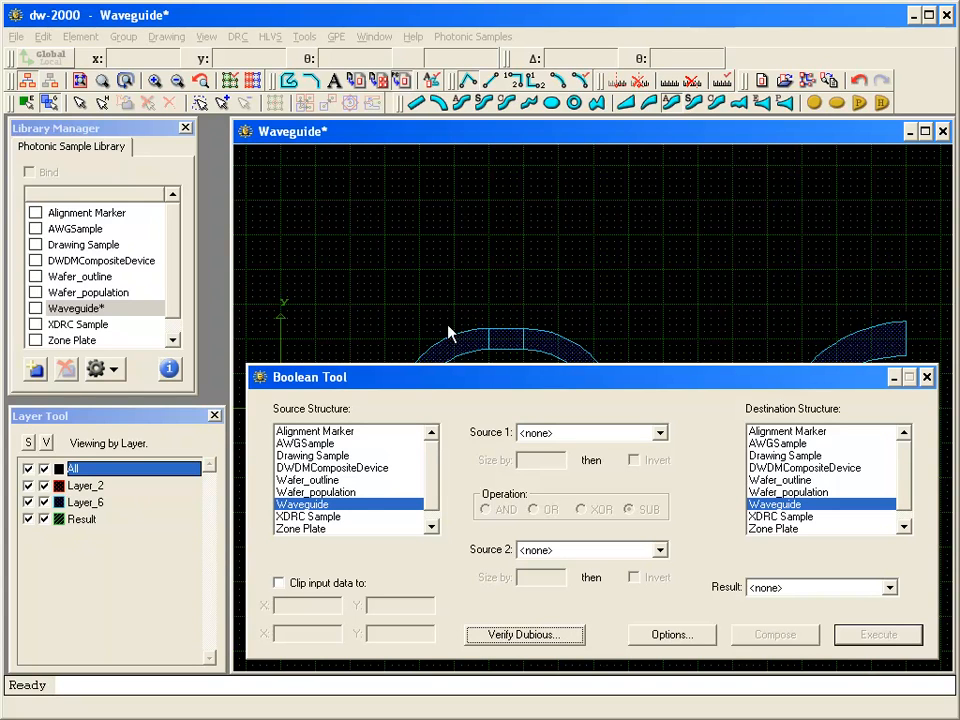
click(660, 433)
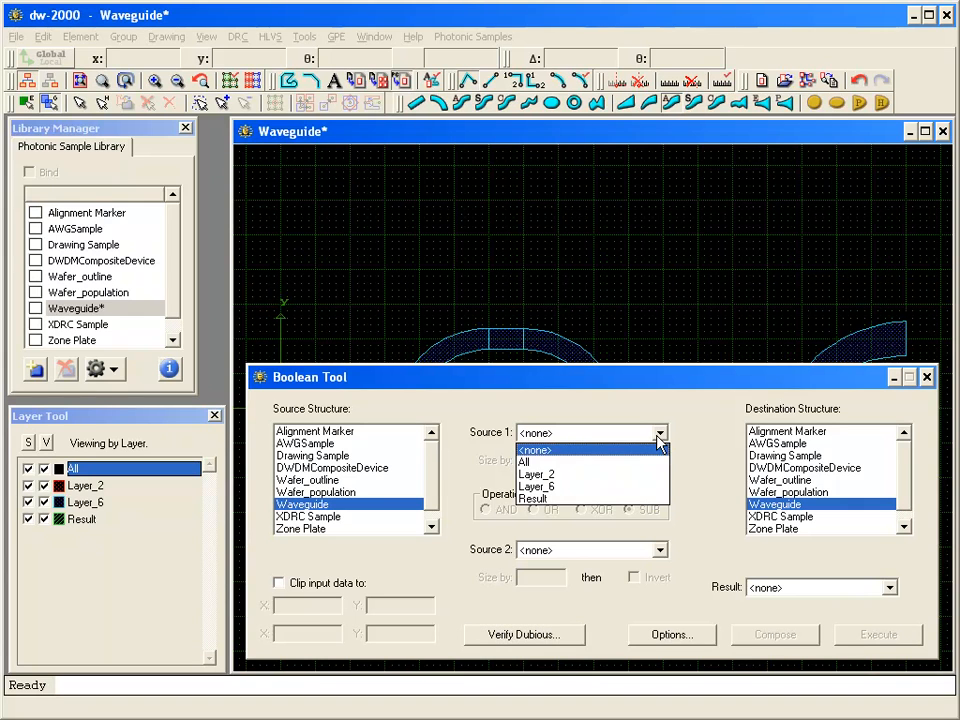
click(645, 494)
click(543, 463)
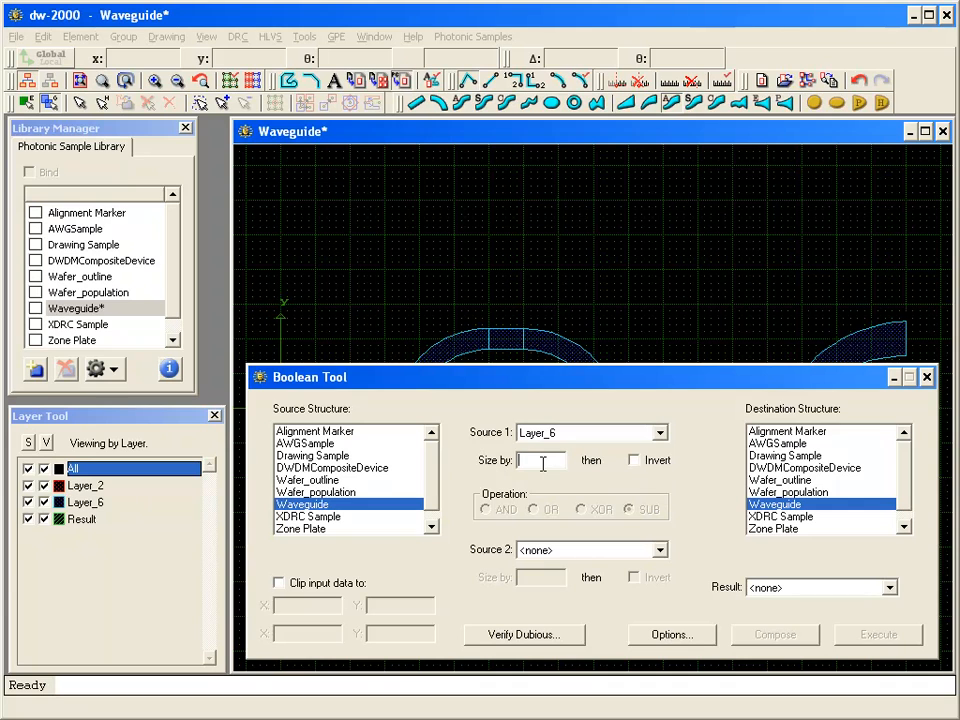
click(635, 462)
click(888, 591)
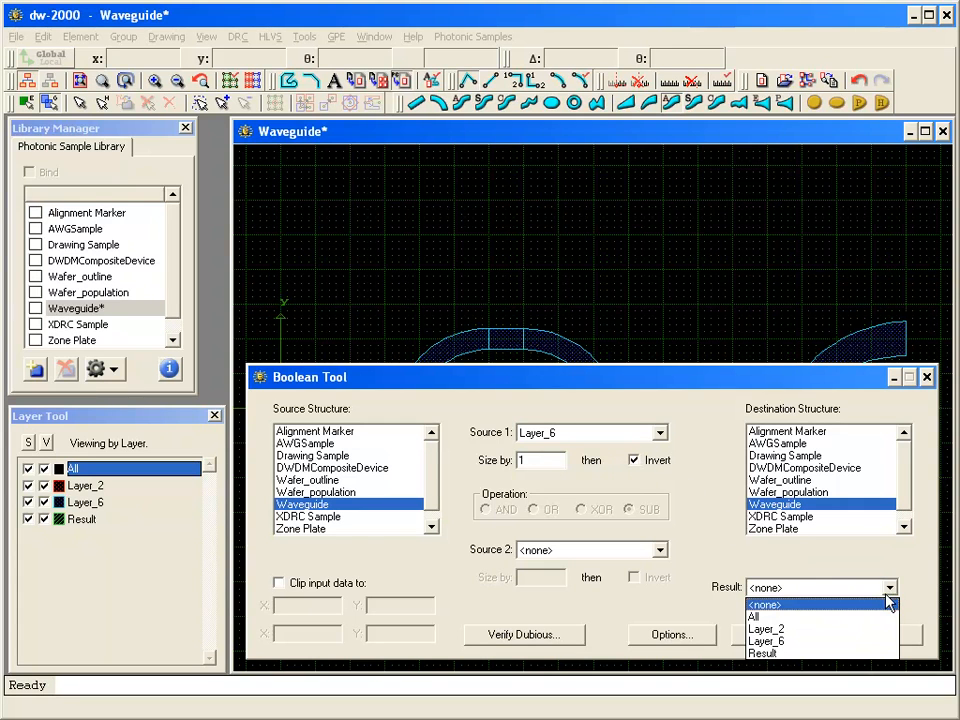
click(888, 652)
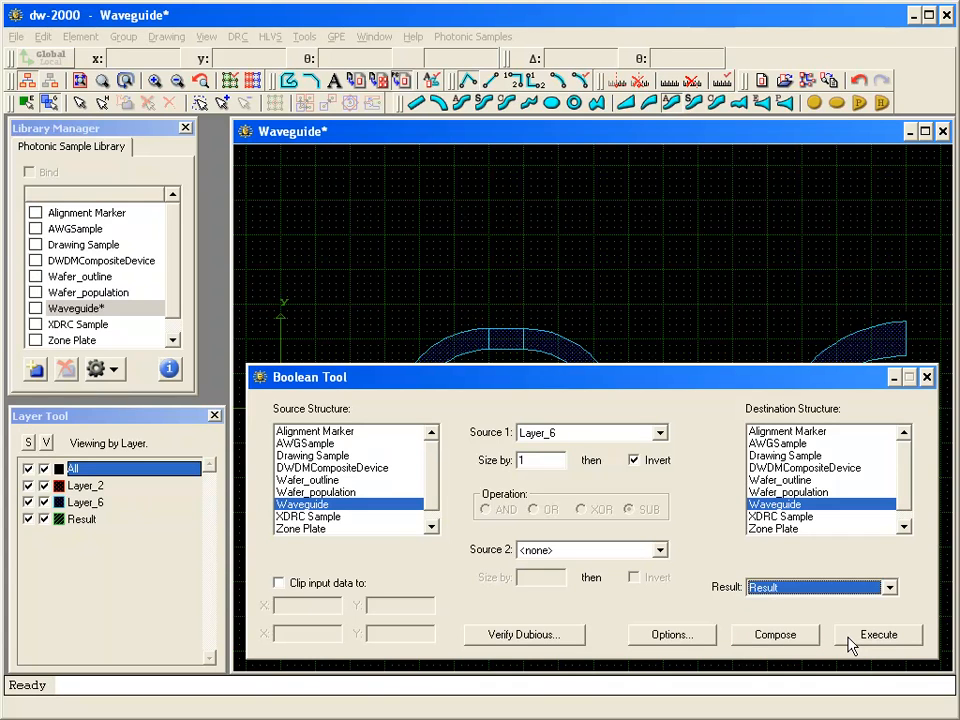
click(849, 645)
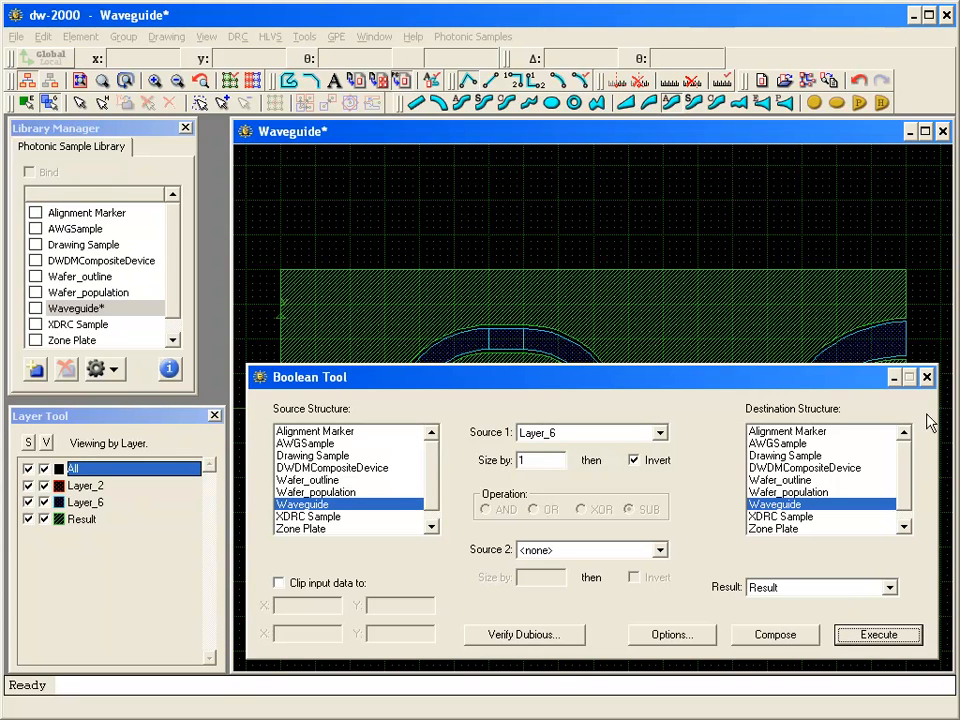
click(926, 377)
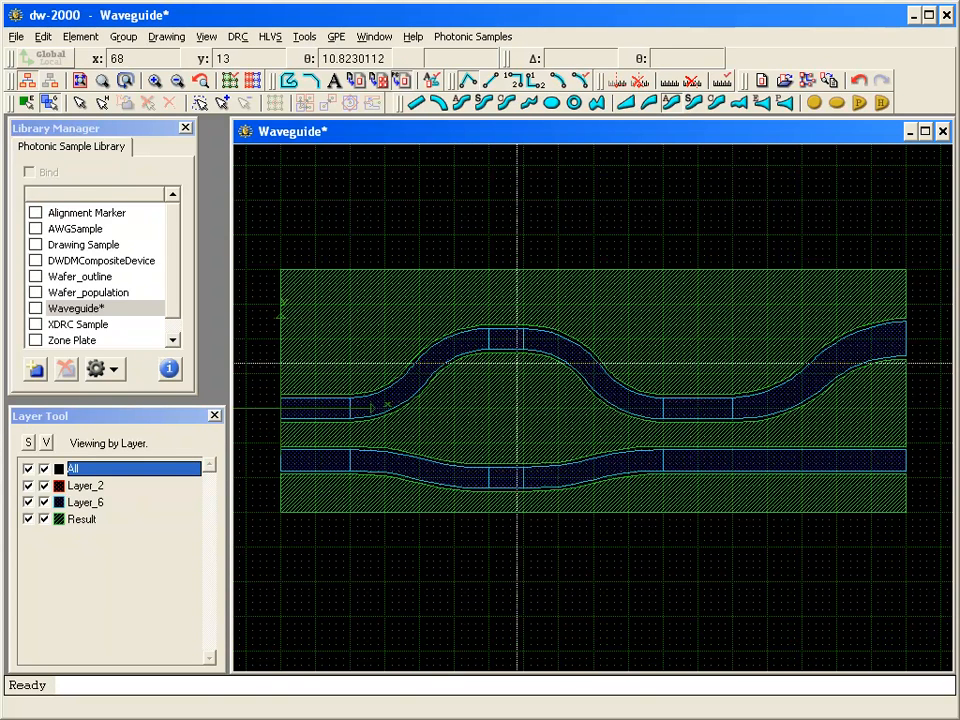
Check the inverted result around the first S-bend up close, and undo the Boolean operation.
drag(375, 341, 478, 410)
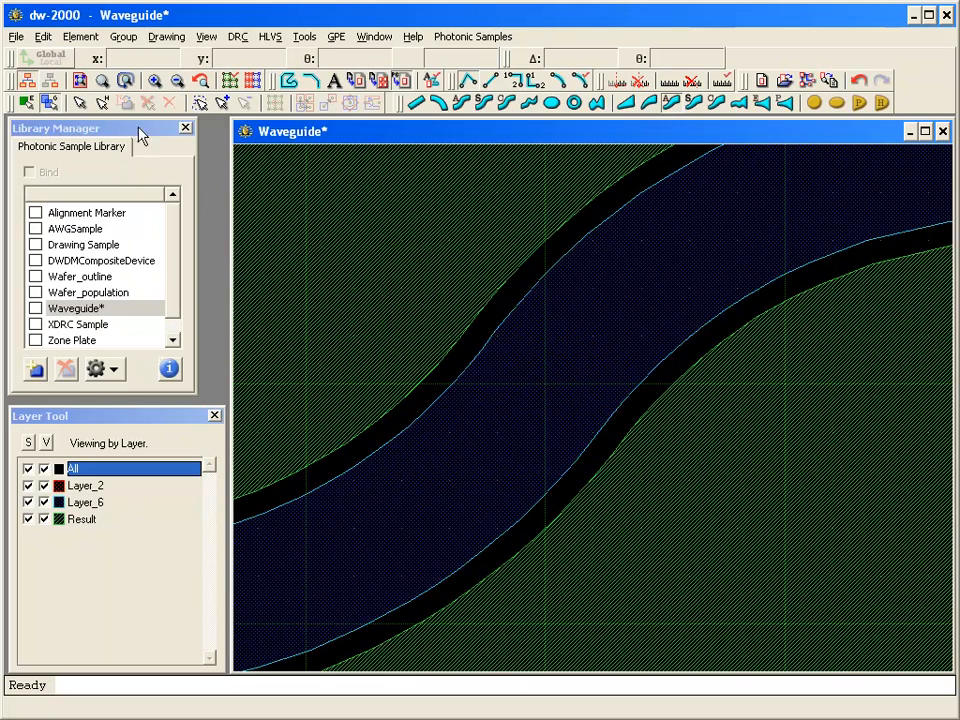
click(84, 84)
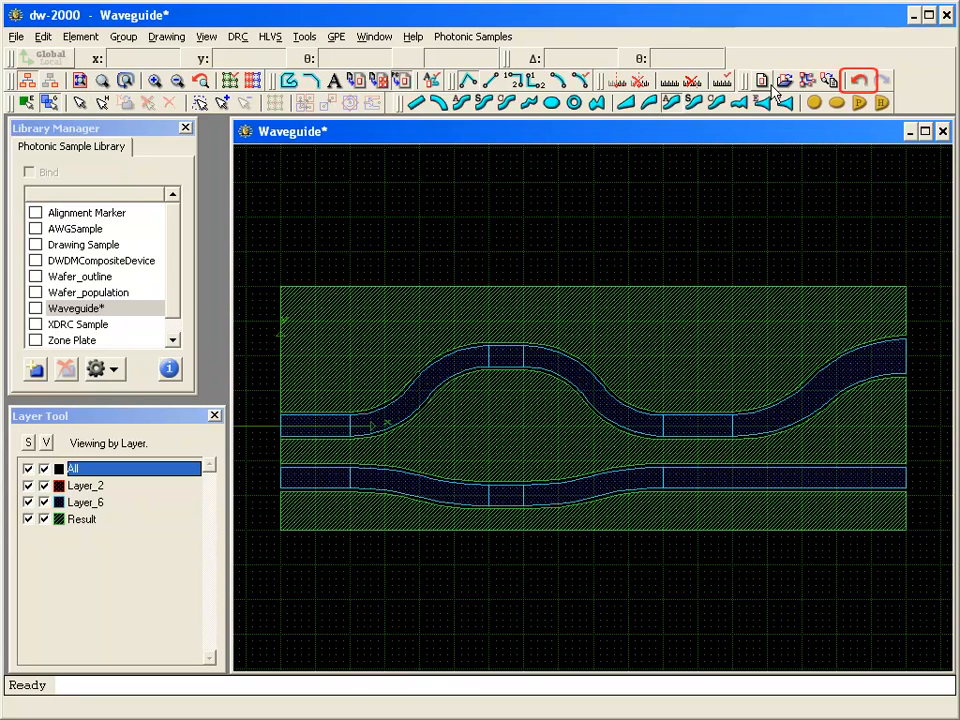
click(860, 82)
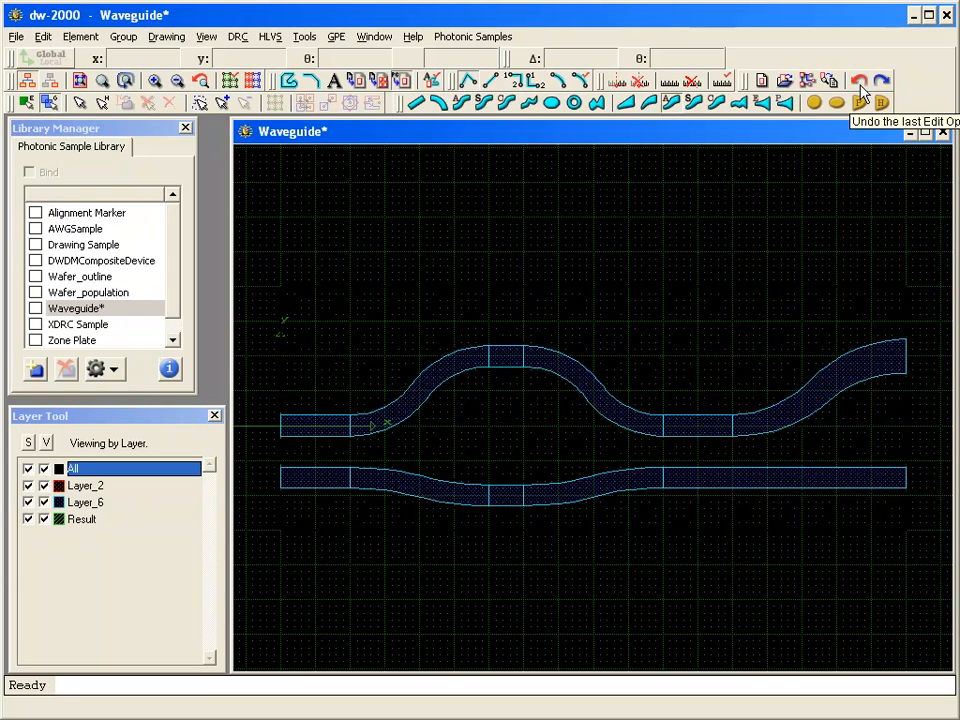
Create a trench along the waveguides, check it up close at the first S-bend, and save and close the Waveguide structure.
click(516, 47)
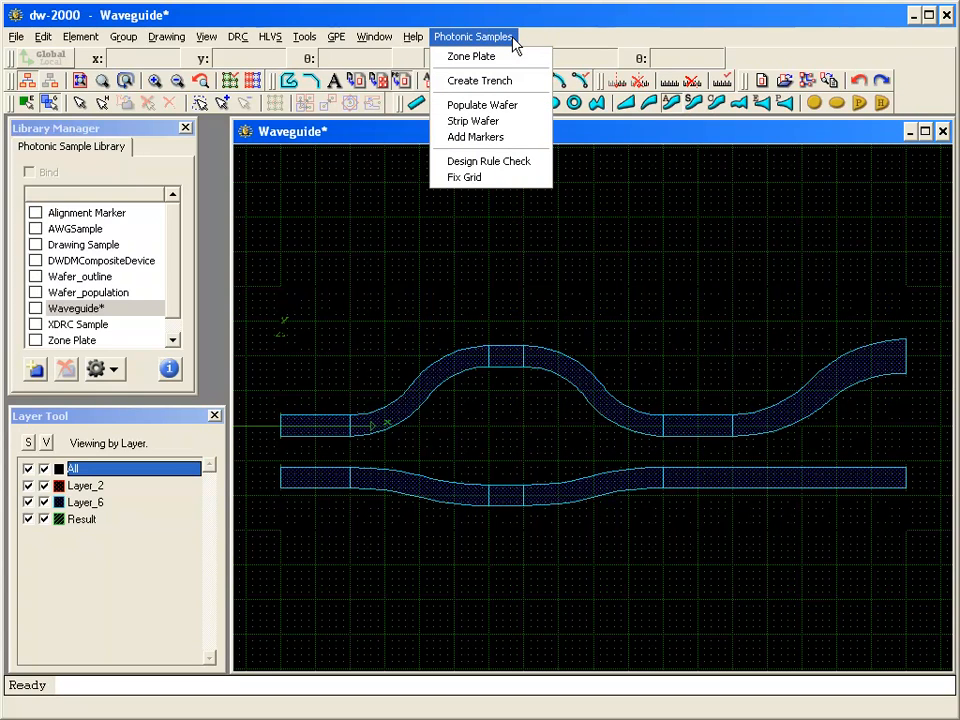
click(534, 87)
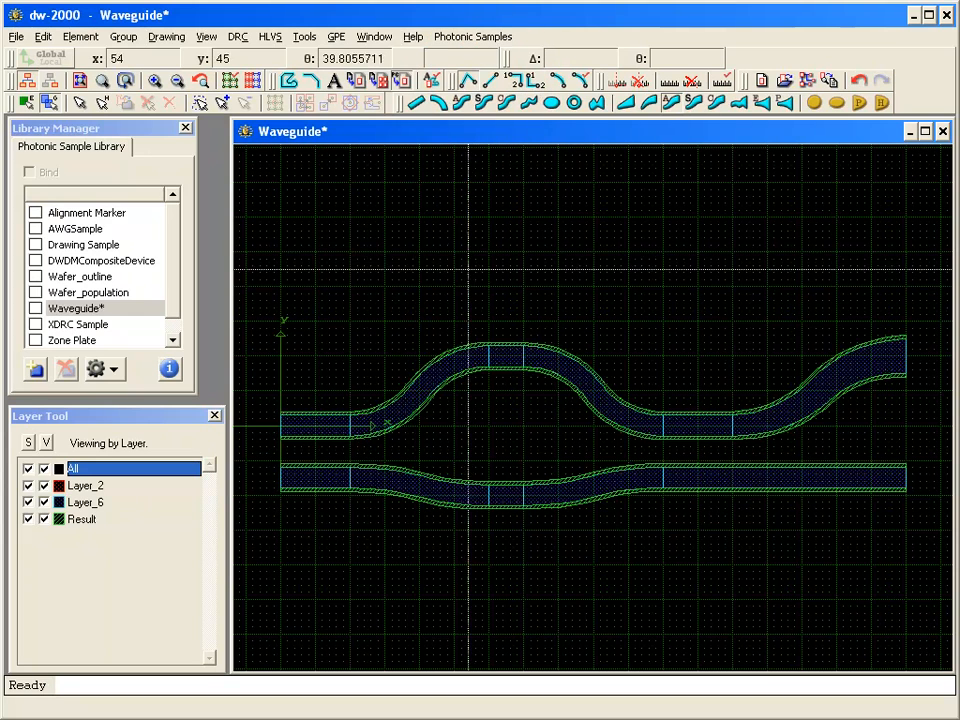
drag(393, 364, 492, 422)
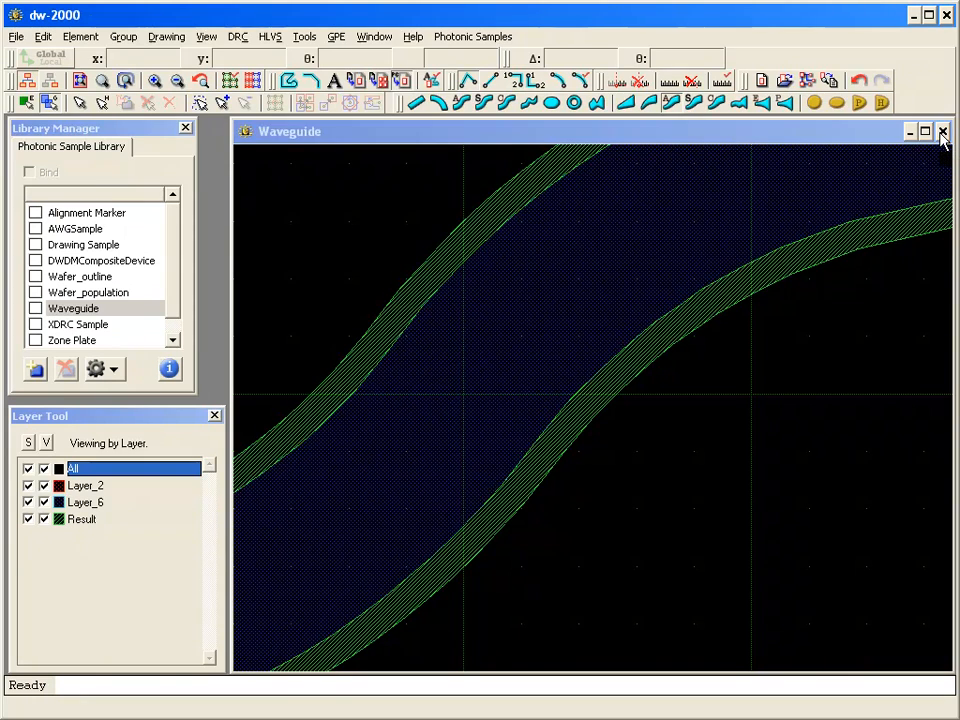
click(942, 132)
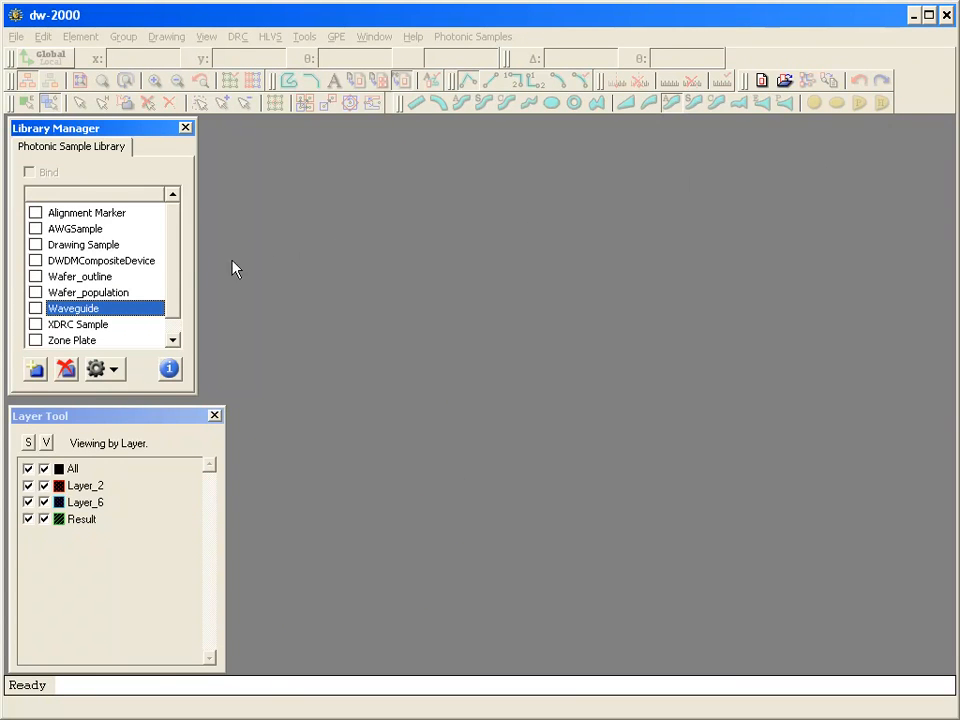
Open the DWDMCompositeDevice structure and set the AWGUnit cell's WGWidth parameter to 0.9.
double_click(153, 268)
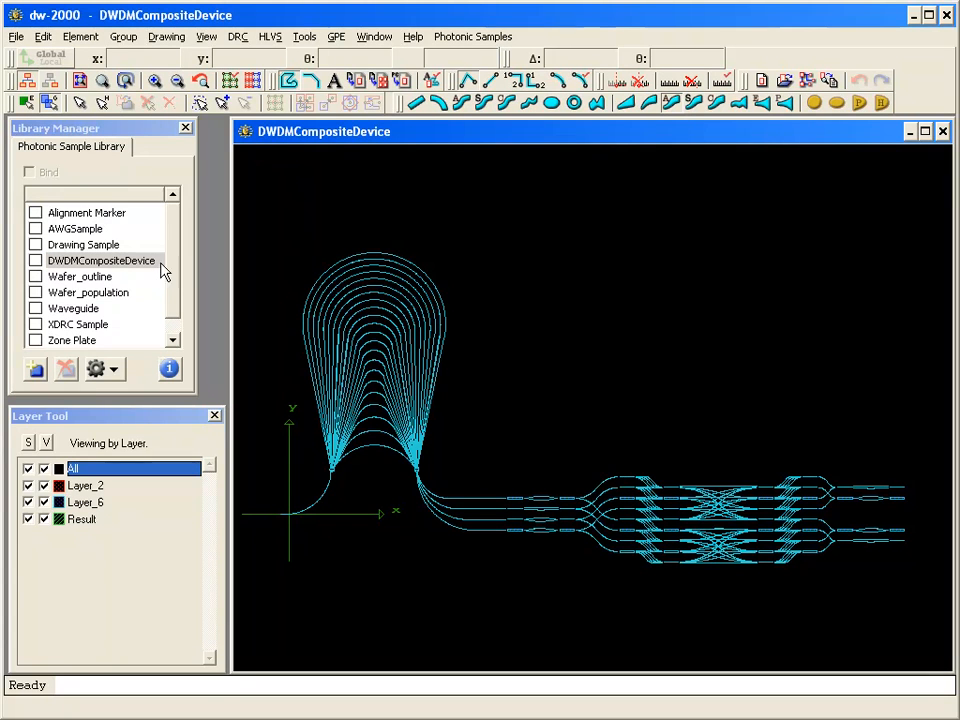
click(414, 326)
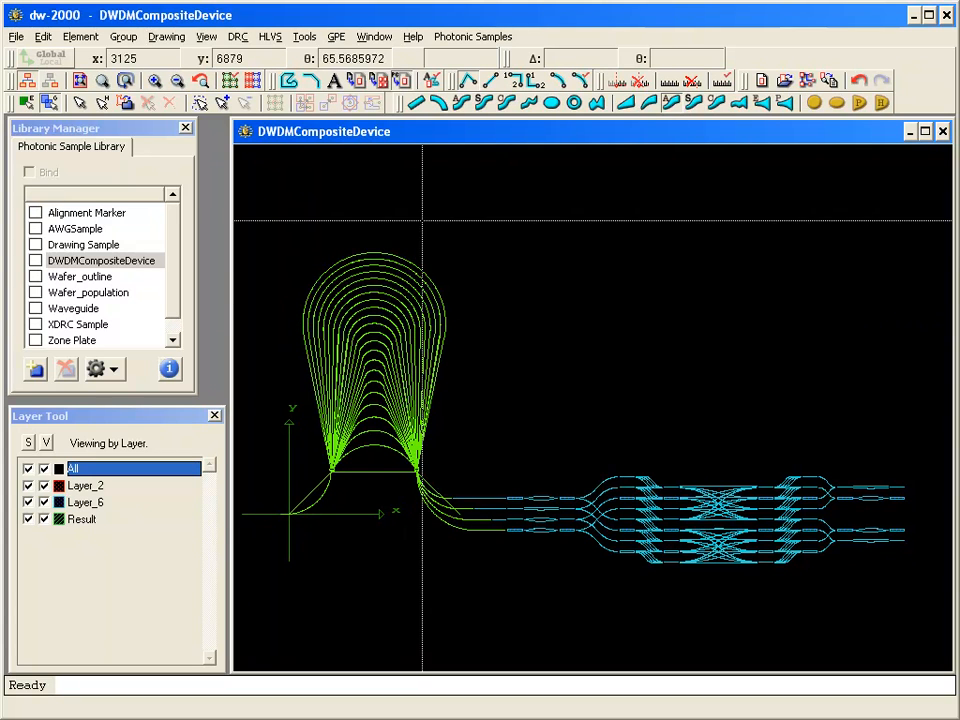
click(432, 84)
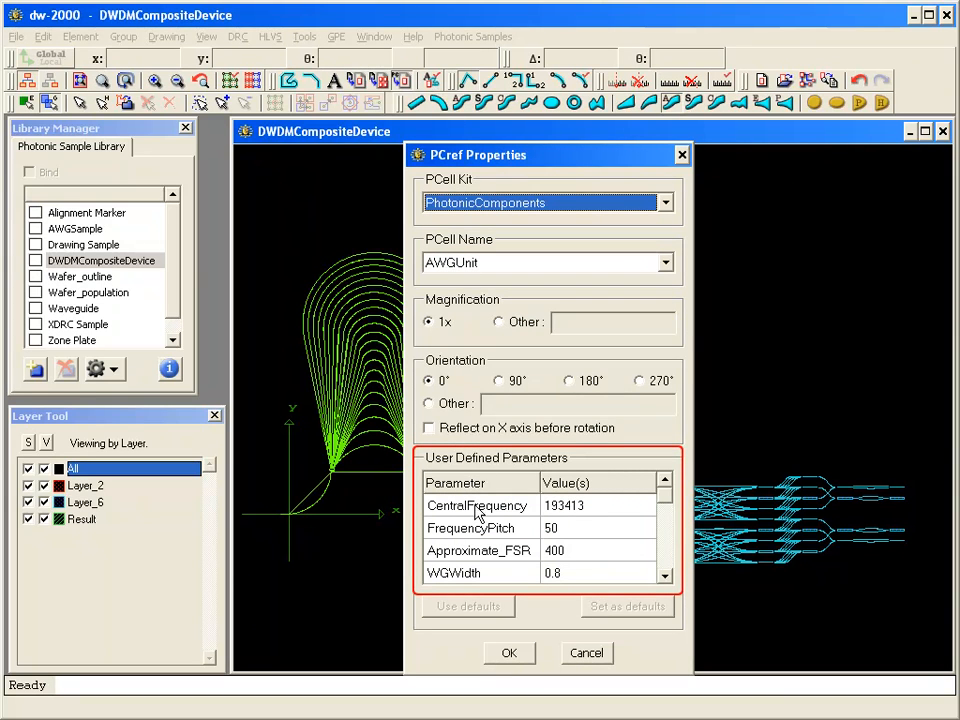
click(568, 578)
click(567, 575)
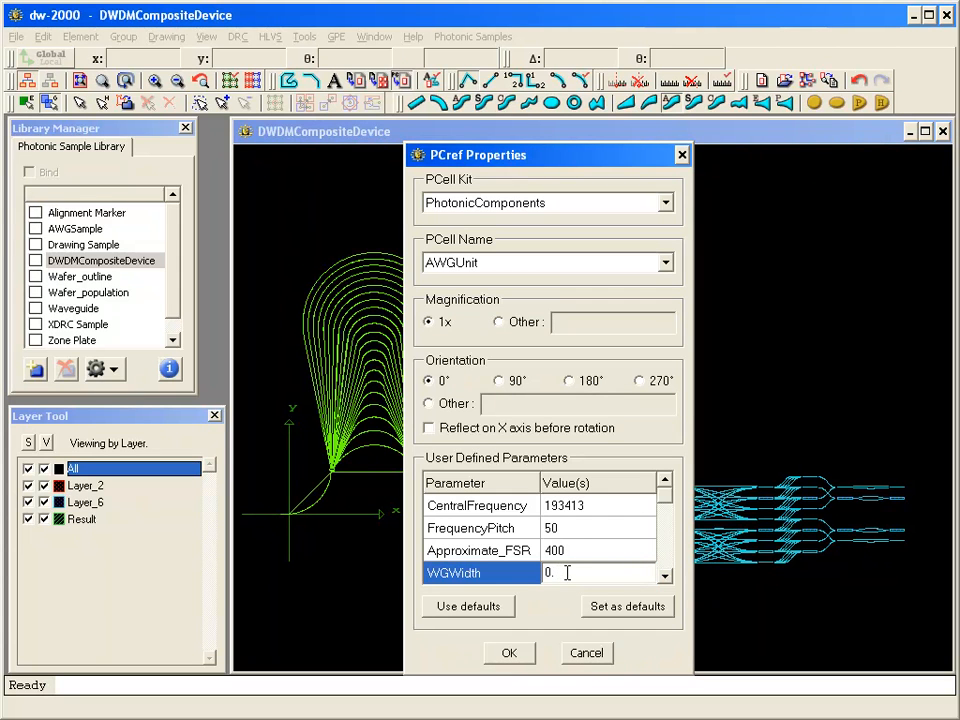
text(0.9)
click(518, 656)
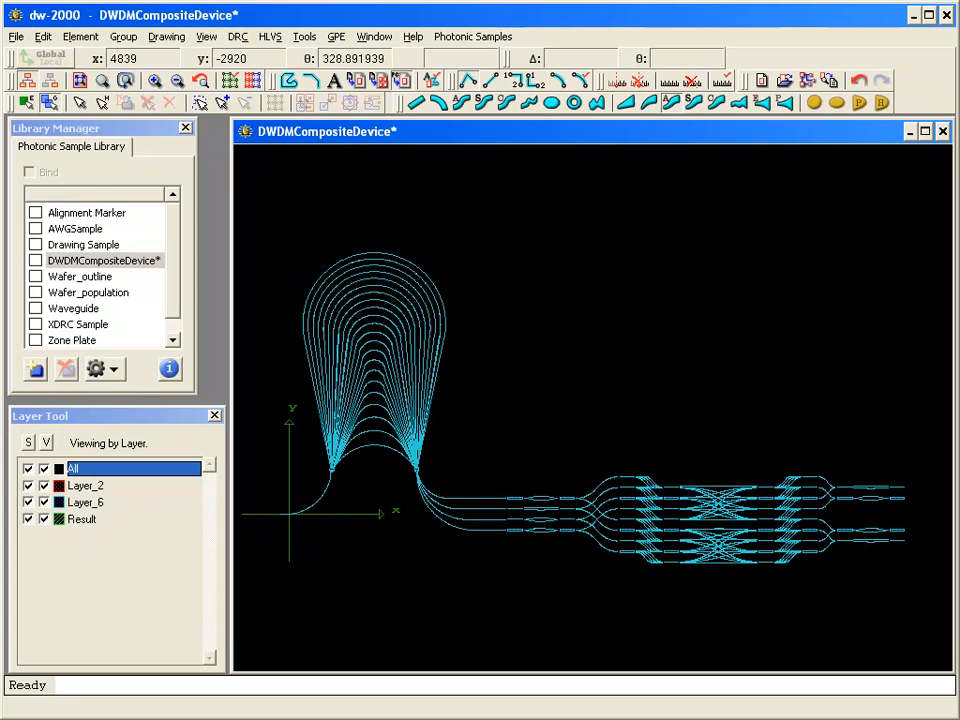
Change the WG Width parameter of the SwitchMatrixNxN cell.
click(622, 538)
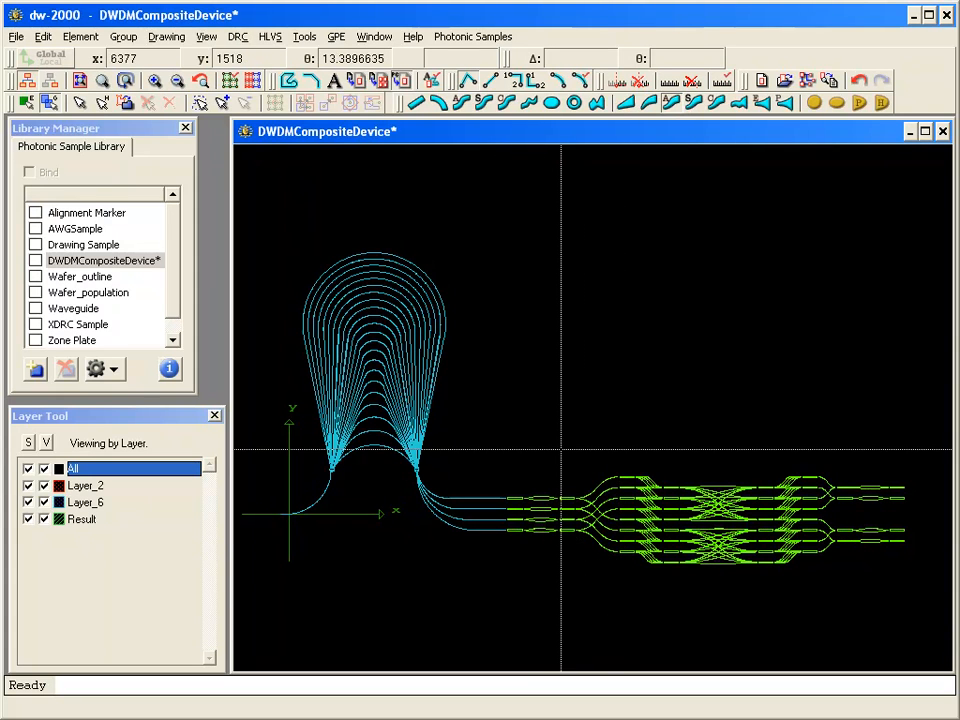
click(432, 84)
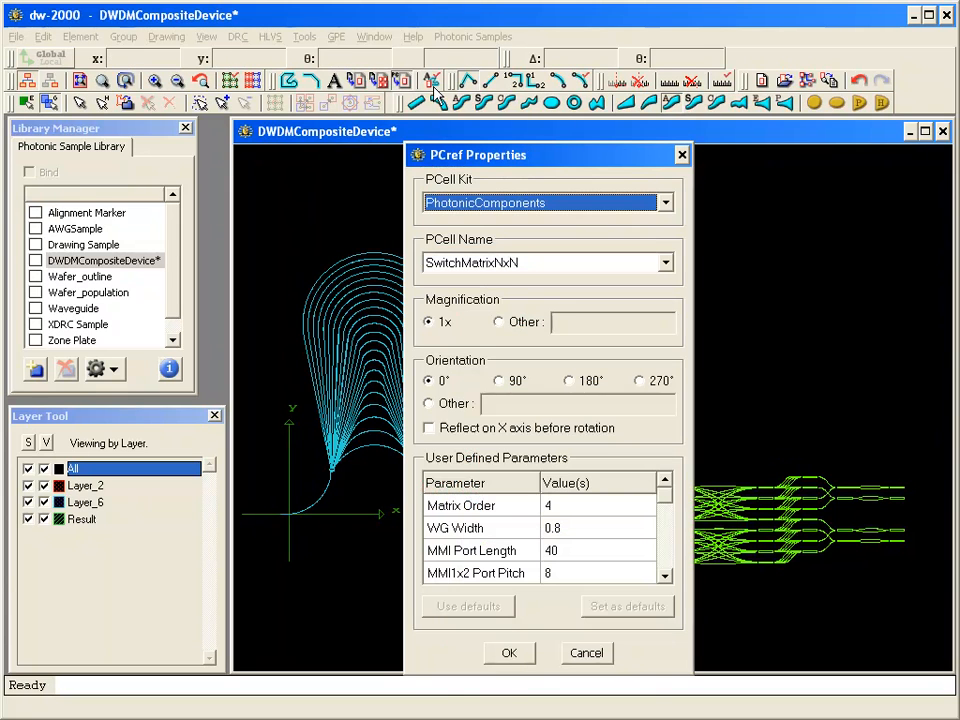
click(568, 532)
click(568, 532)
click(565, 528)
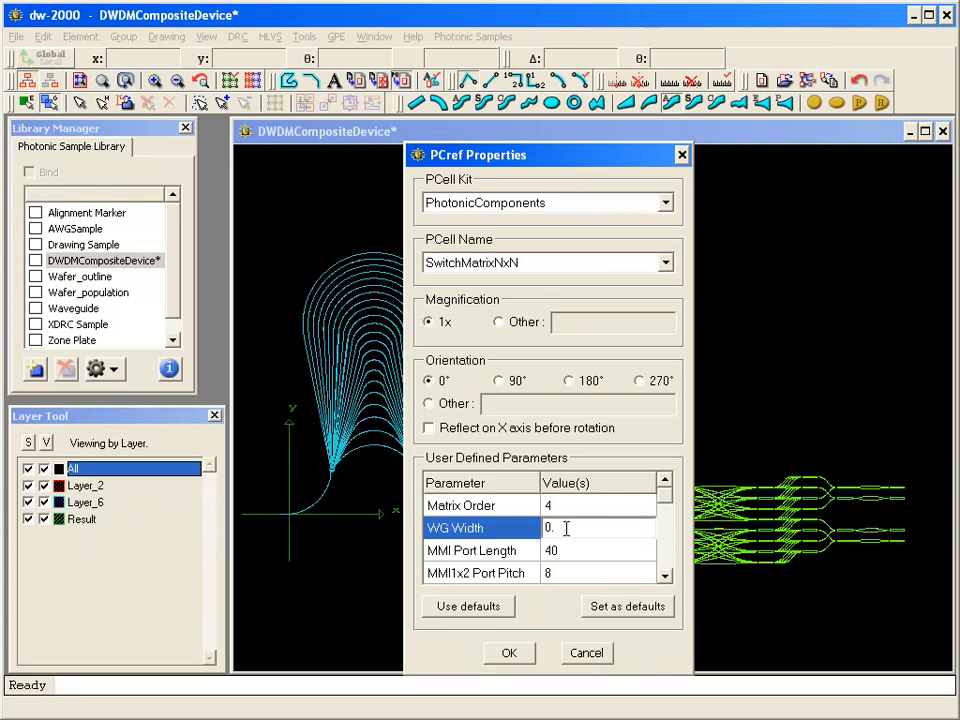
click(529, 660)
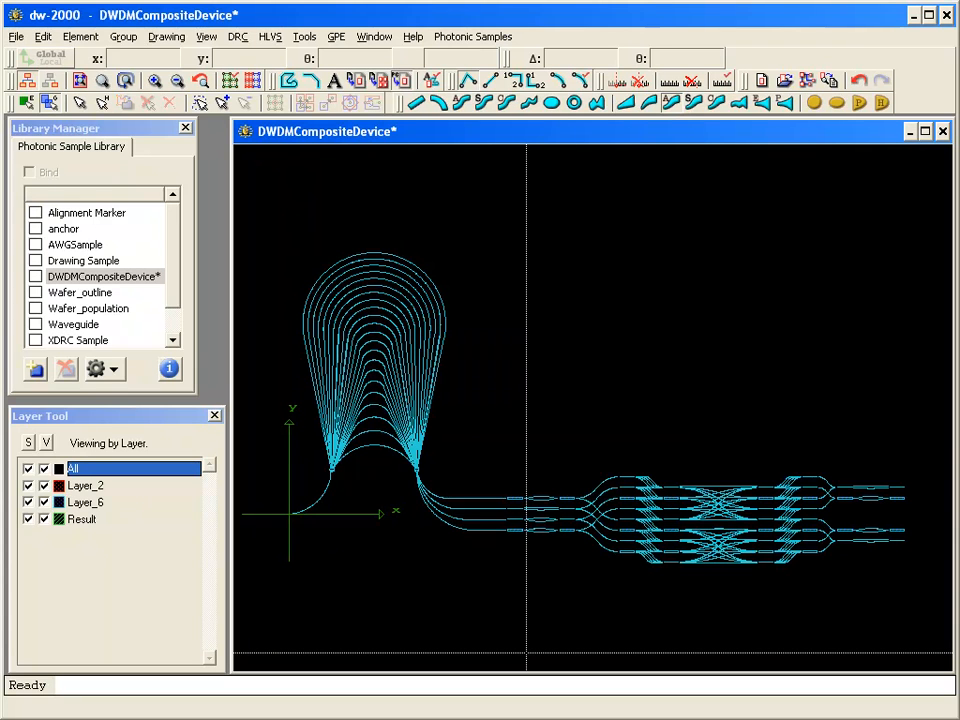
Check the switch matrix's input branches up close, and save and close the DWDMCompositeDevice structure.
drag(568, 474, 649, 525)
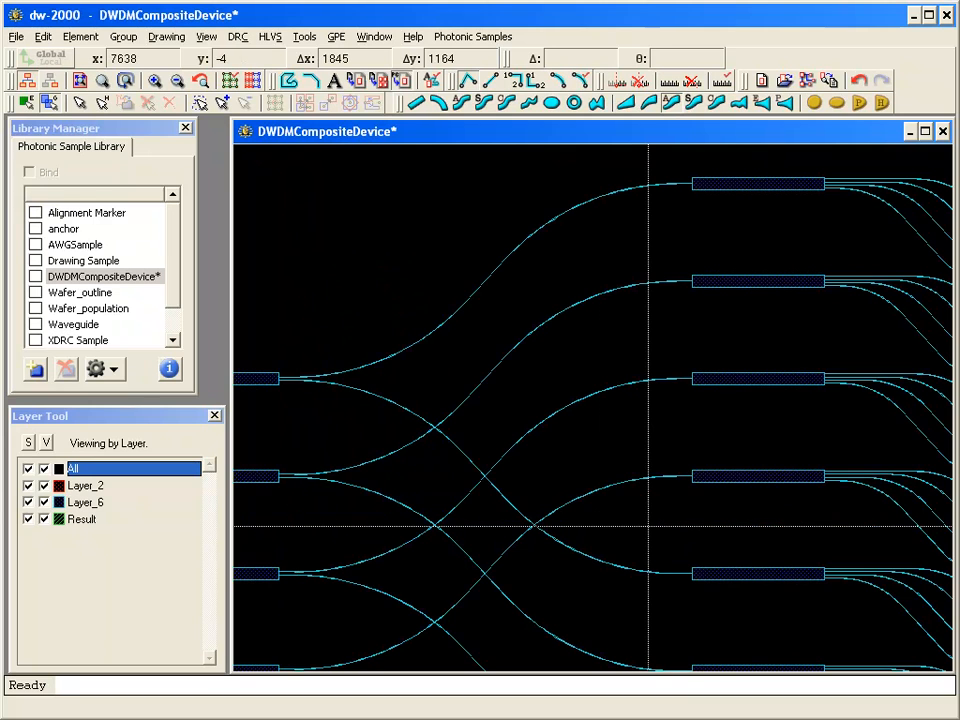
key(ctrl+s)
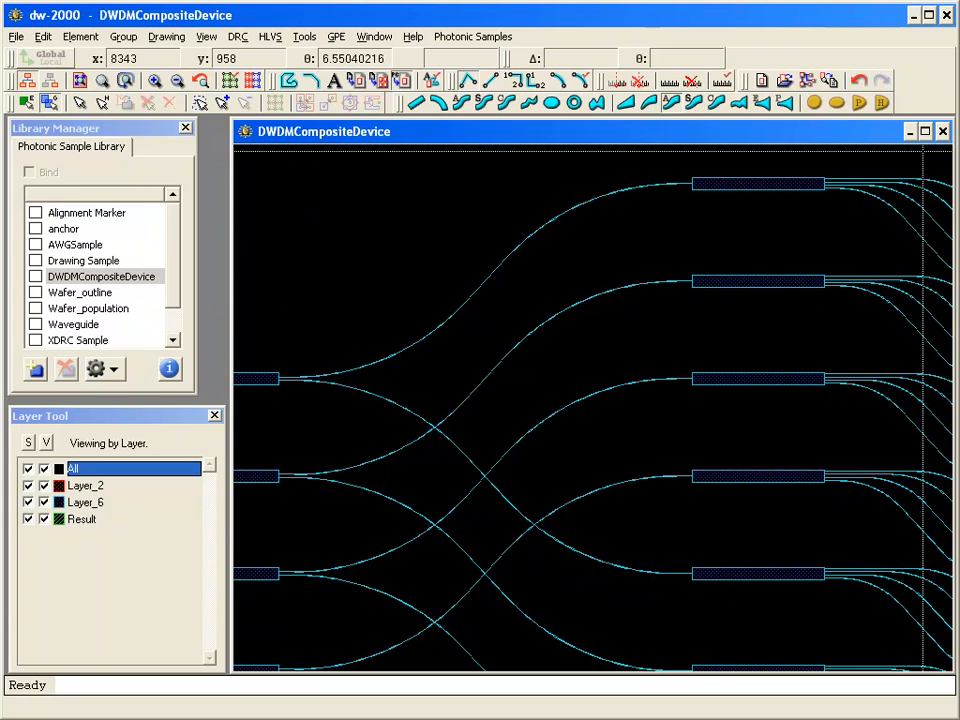
click(943, 133)
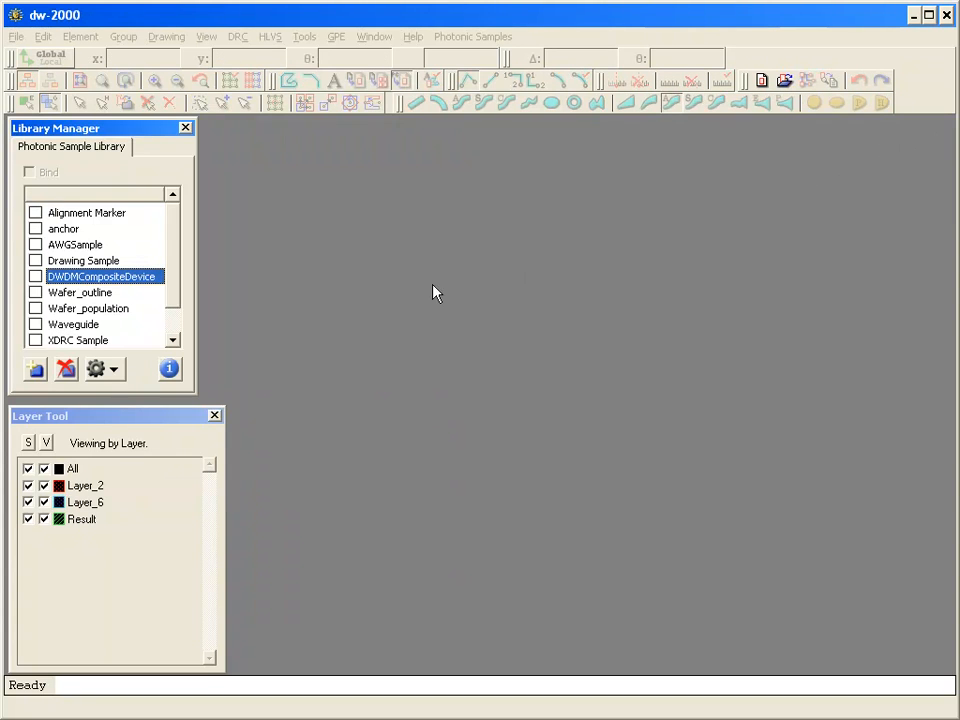
Populate the wafer in the Wafer_population structure with devices and strip those not fully inside the wafer outline.
double_click(138, 313)
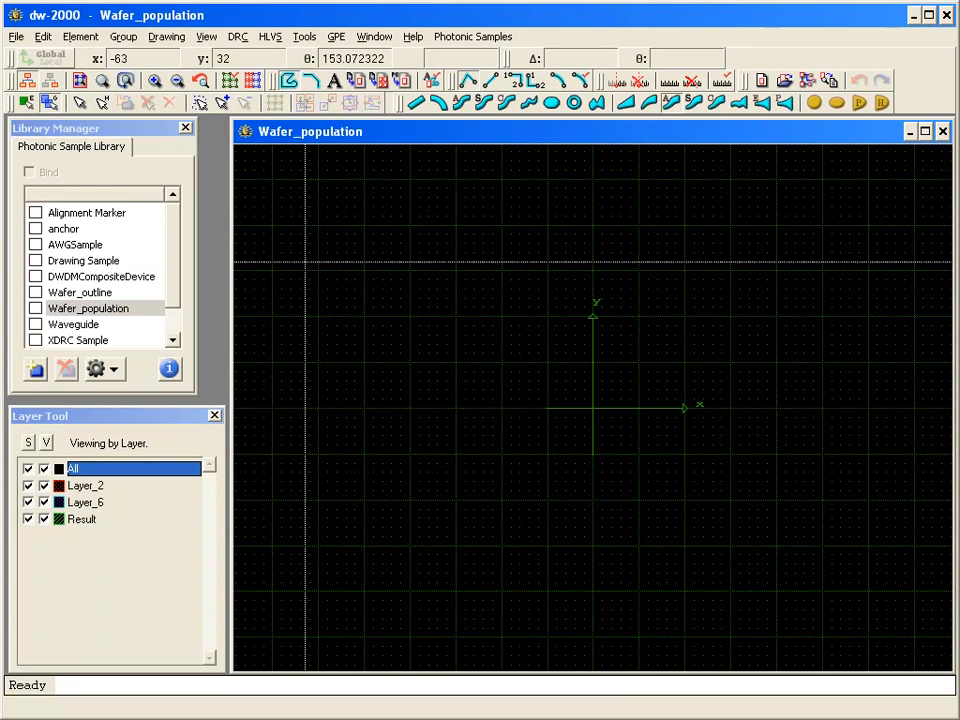
click(512, 40)
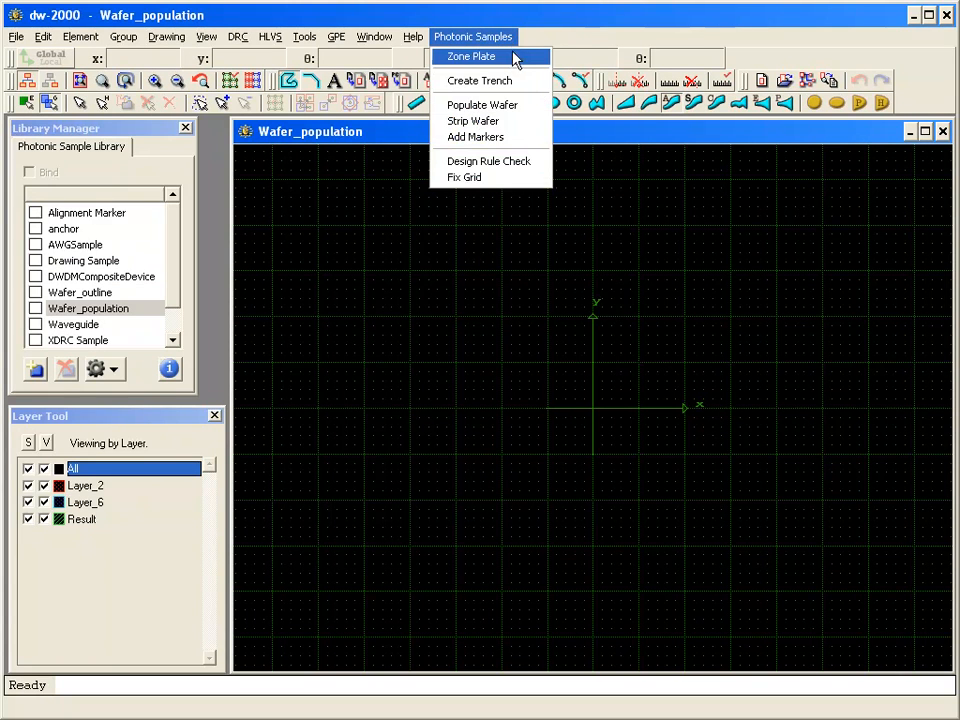
click(516, 106)
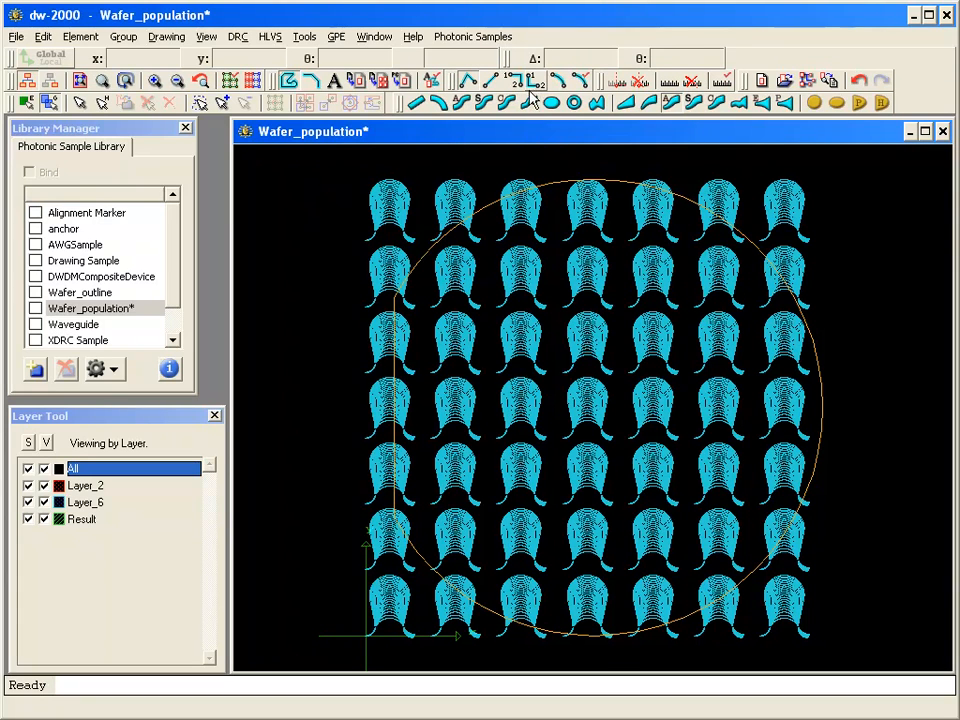
click(514, 44)
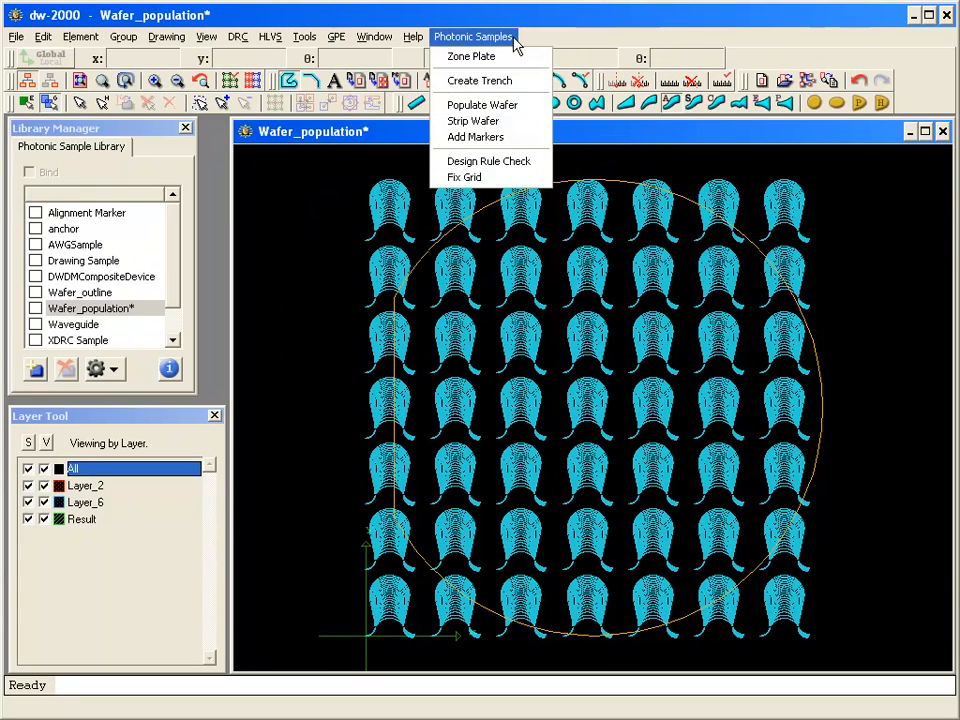
click(517, 122)
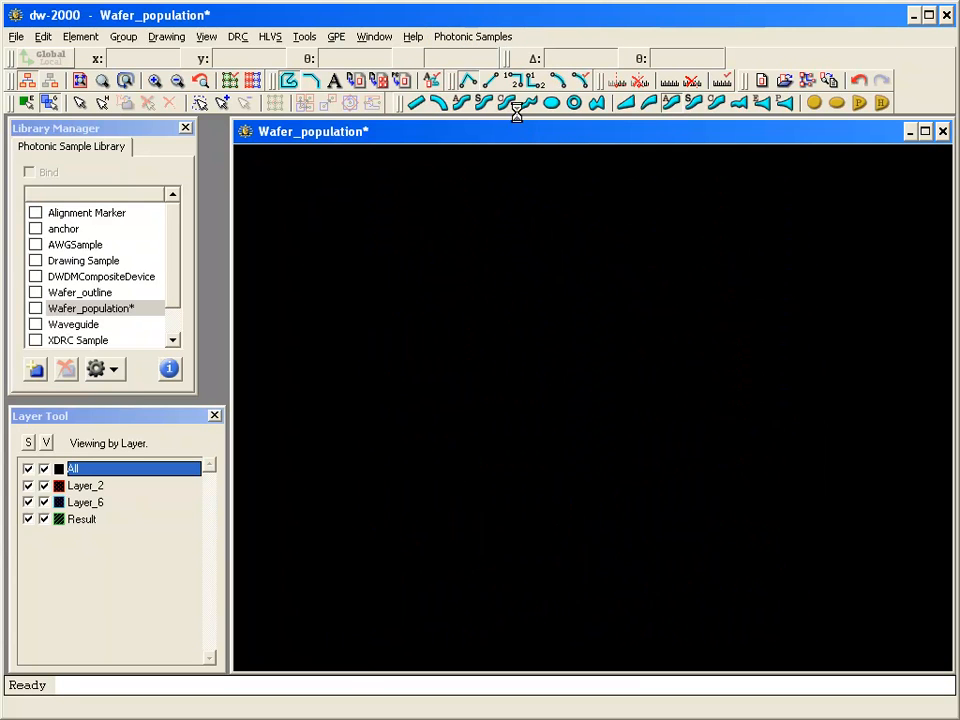
Add alignment markers to the wafer's four corners, and save and close the Wafer_population structure.
click(514, 40)
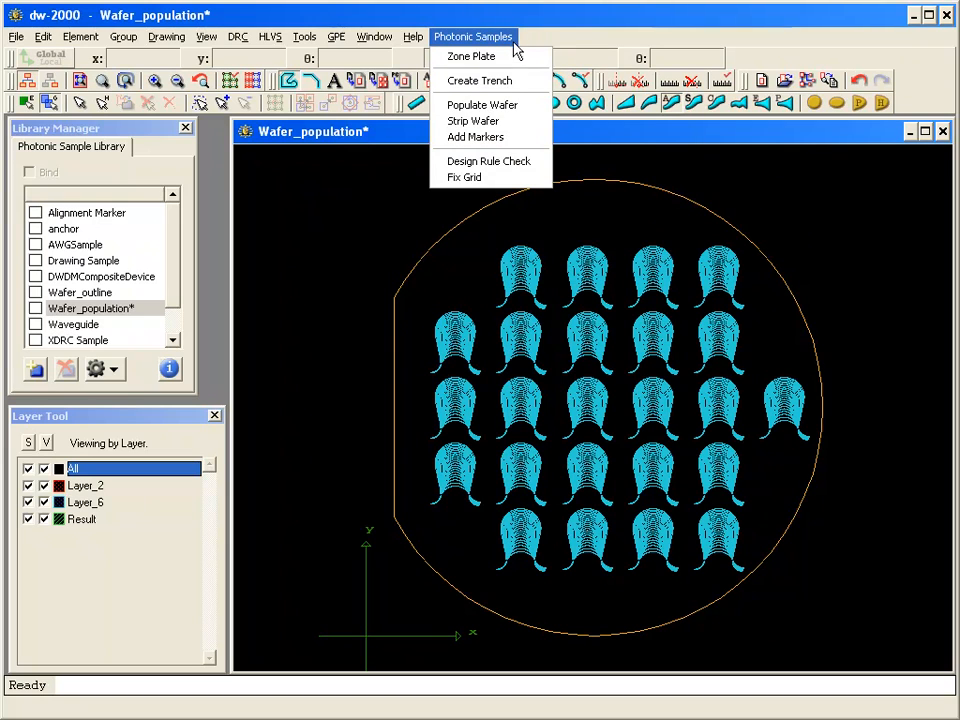
click(517, 139)
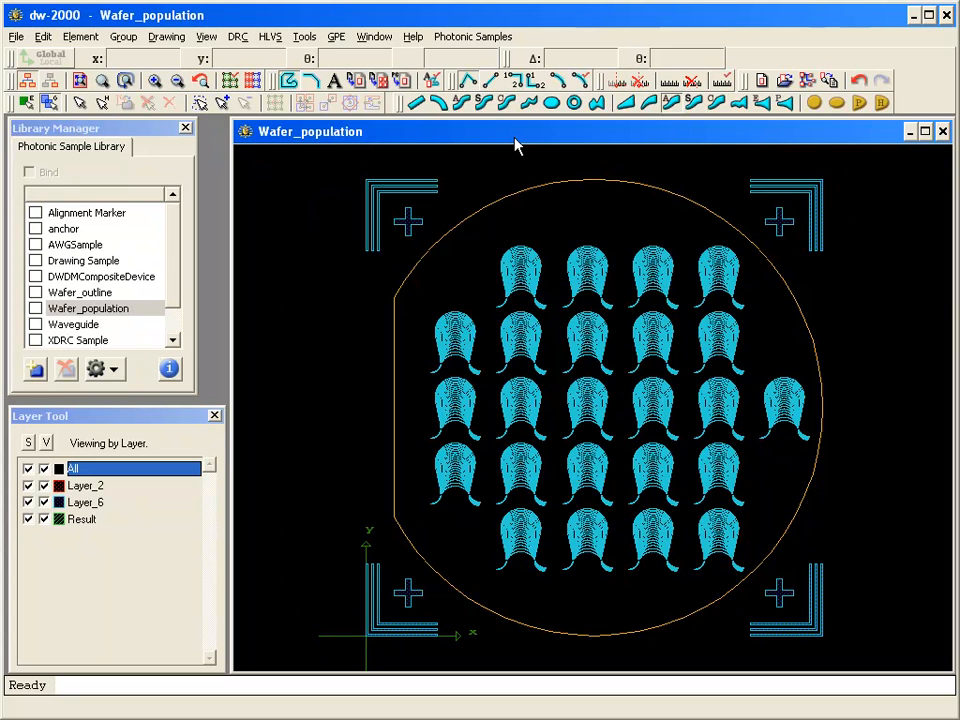
click(944, 134)
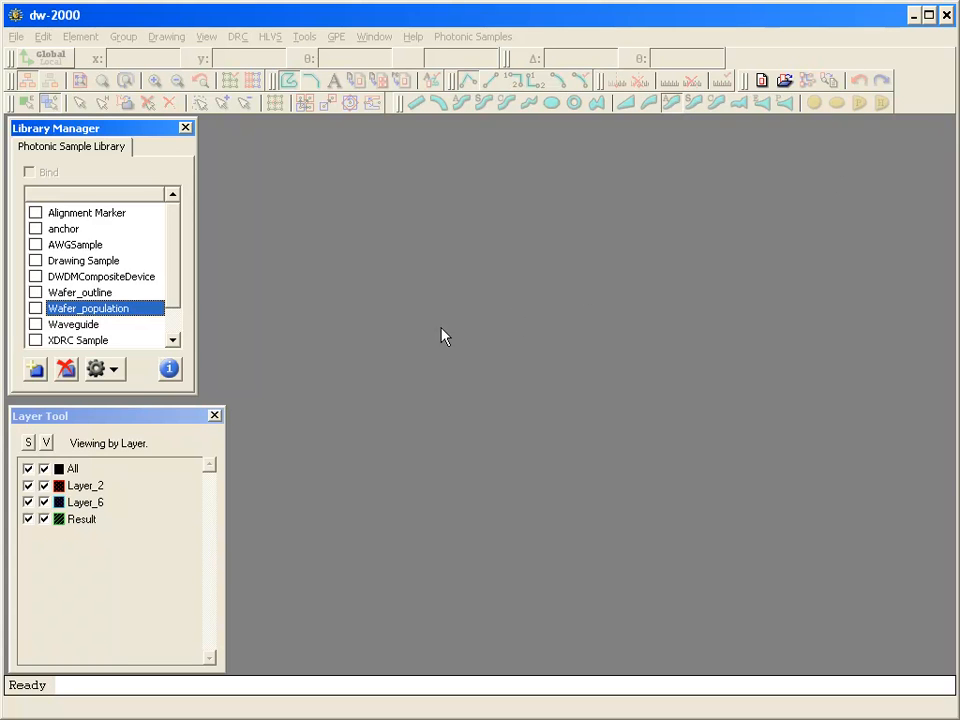
Run a design rule check on the XDRC Sample structure and open the legend of its DRC errors.
click(124, 342)
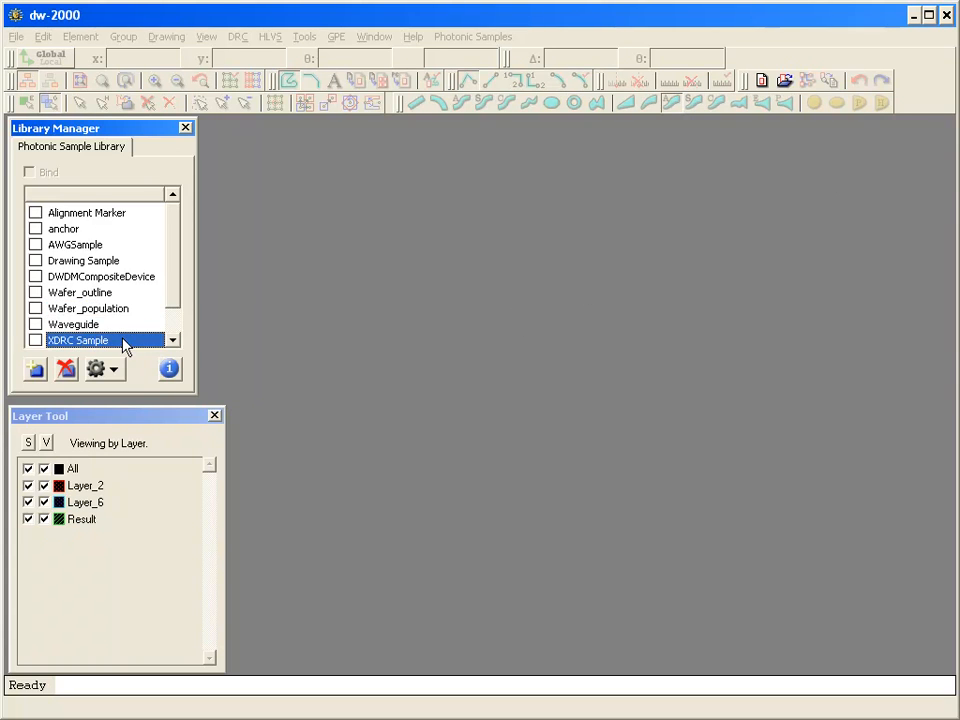
double_click(124, 342)
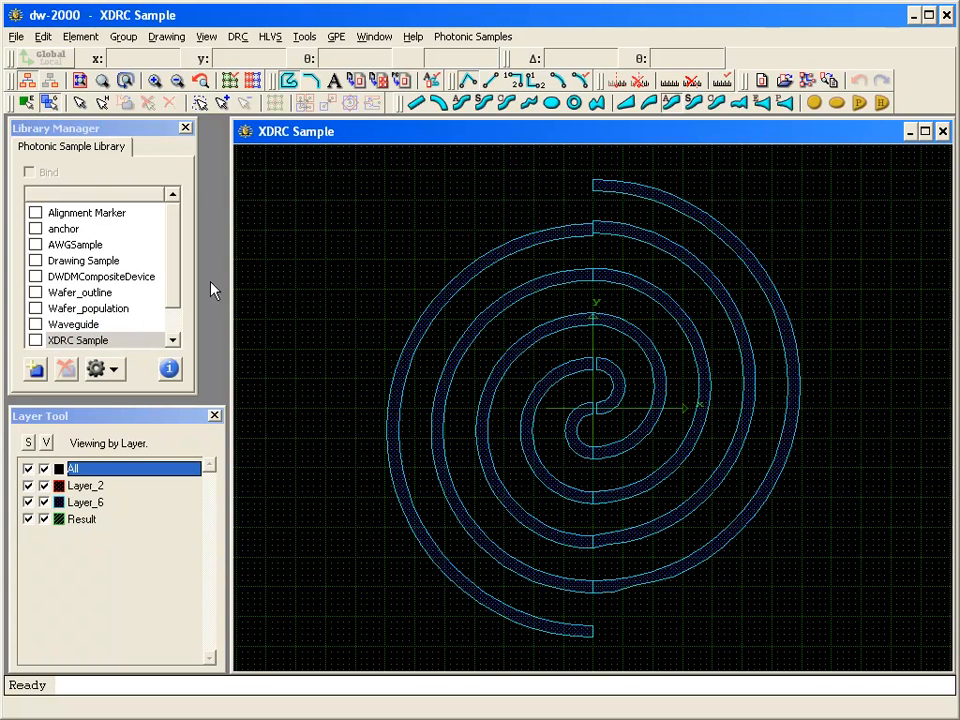
click(512, 40)
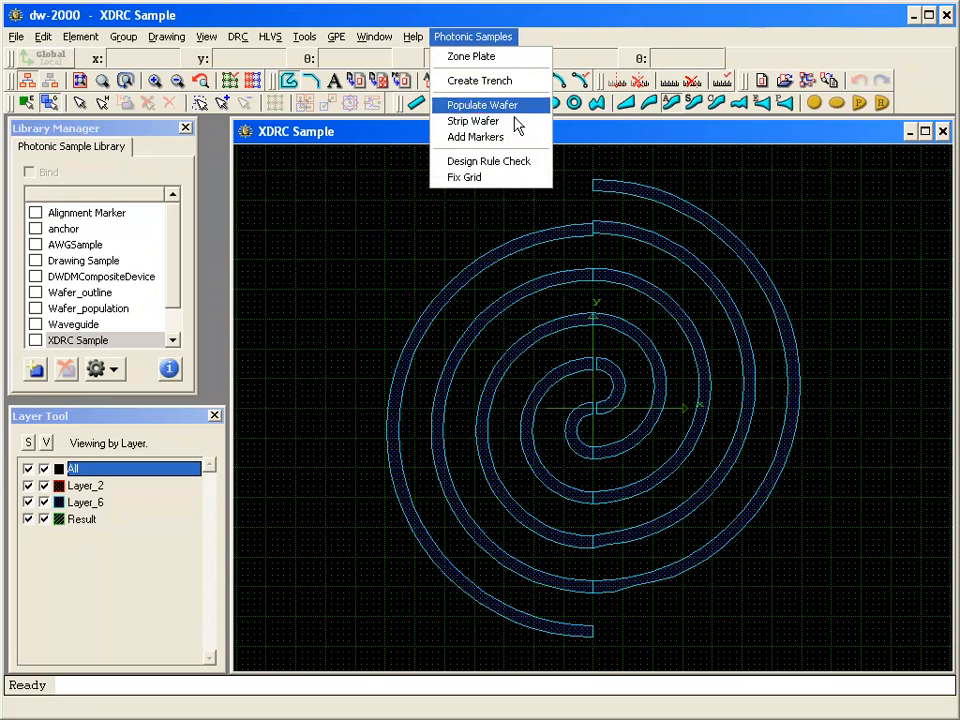
click(518, 170)
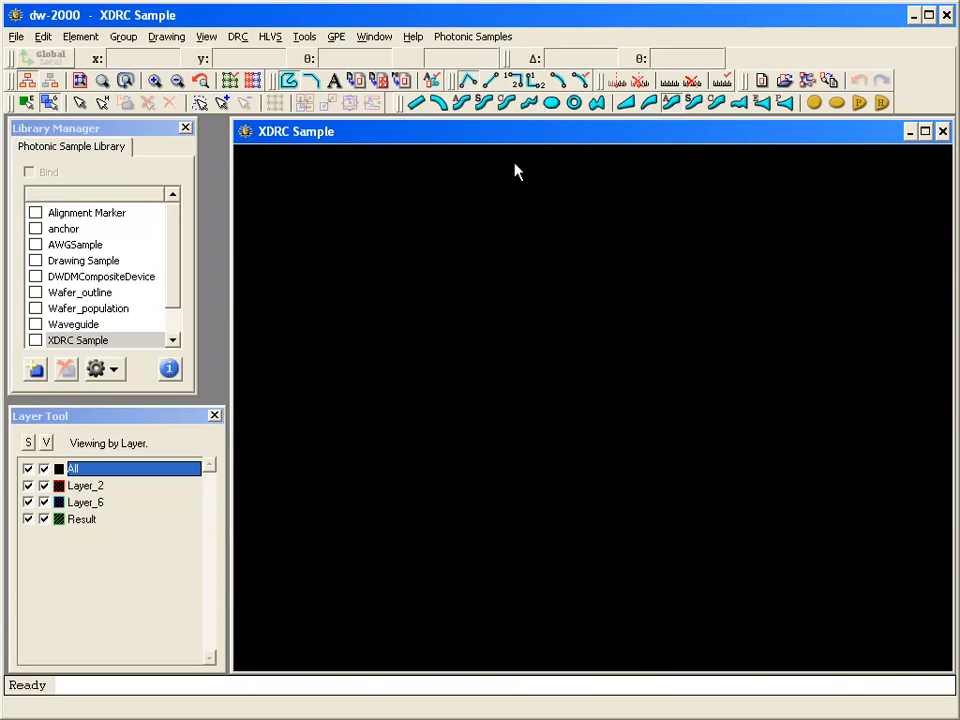
click(232, 41)
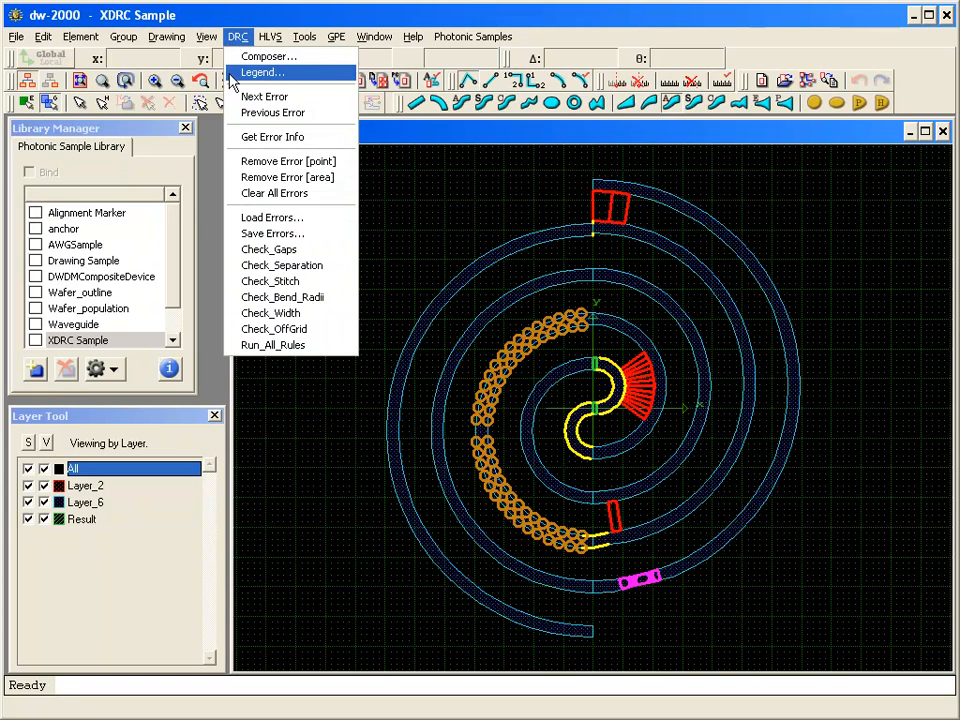
click(231, 74)
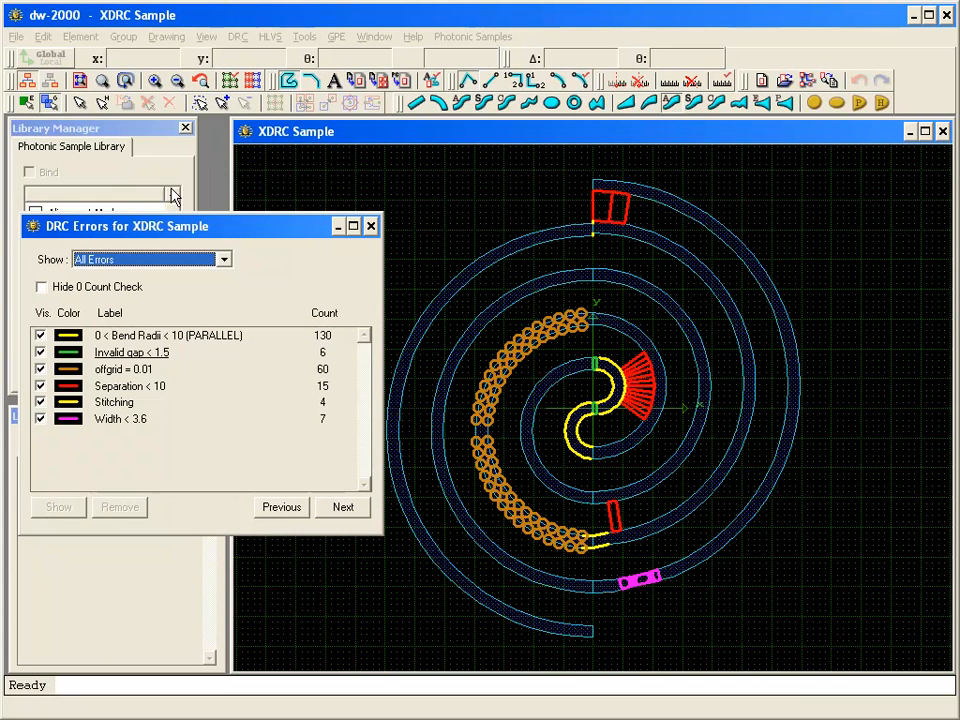
Hide the bend radii, invalid gap, offgrid and stitching errors to view only the Separation < 10 and Width < 3.6 errors.
click(40, 336)
click(40, 352)
click(40, 369)
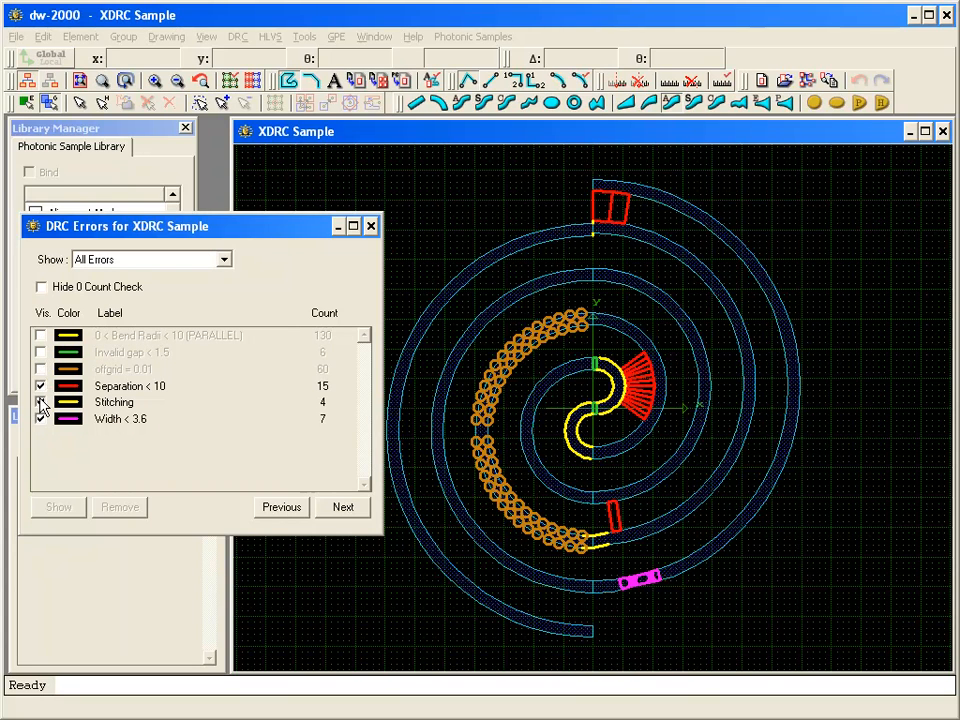
click(40, 402)
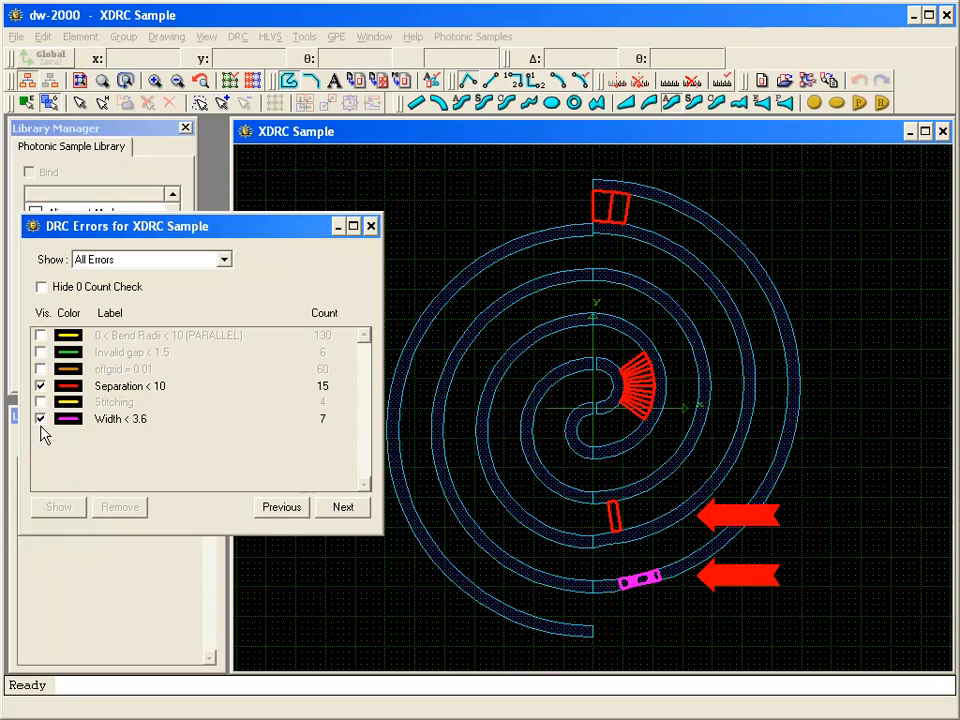
Display only the 0 < Bend Radii < 10 (PARALLEL) errors on the spiral.
click(40, 419)
click(40, 386)
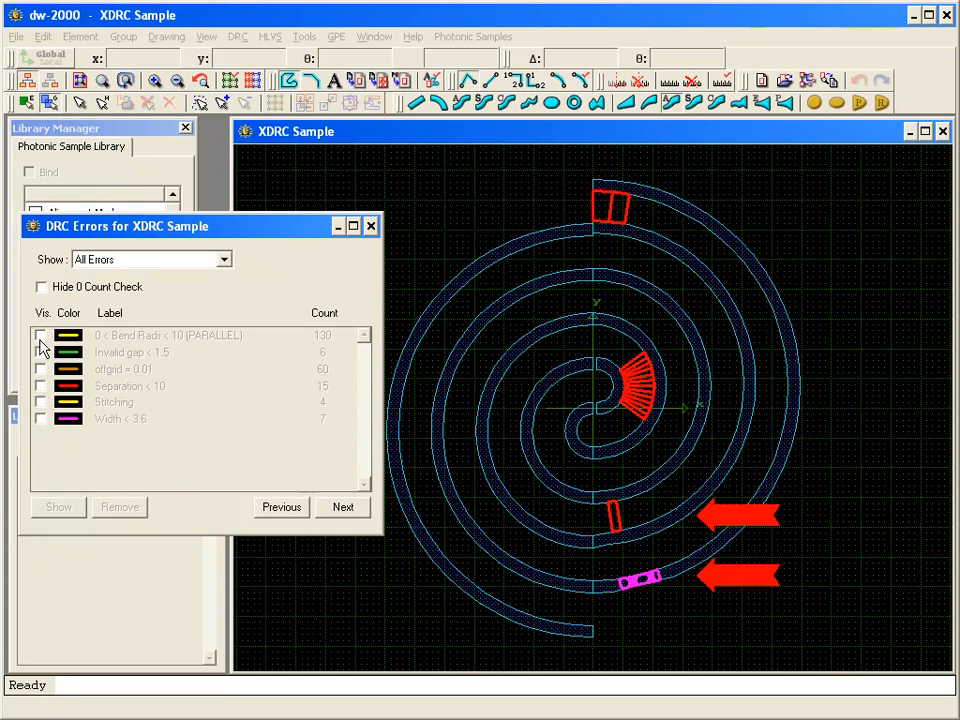
click(40, 336)
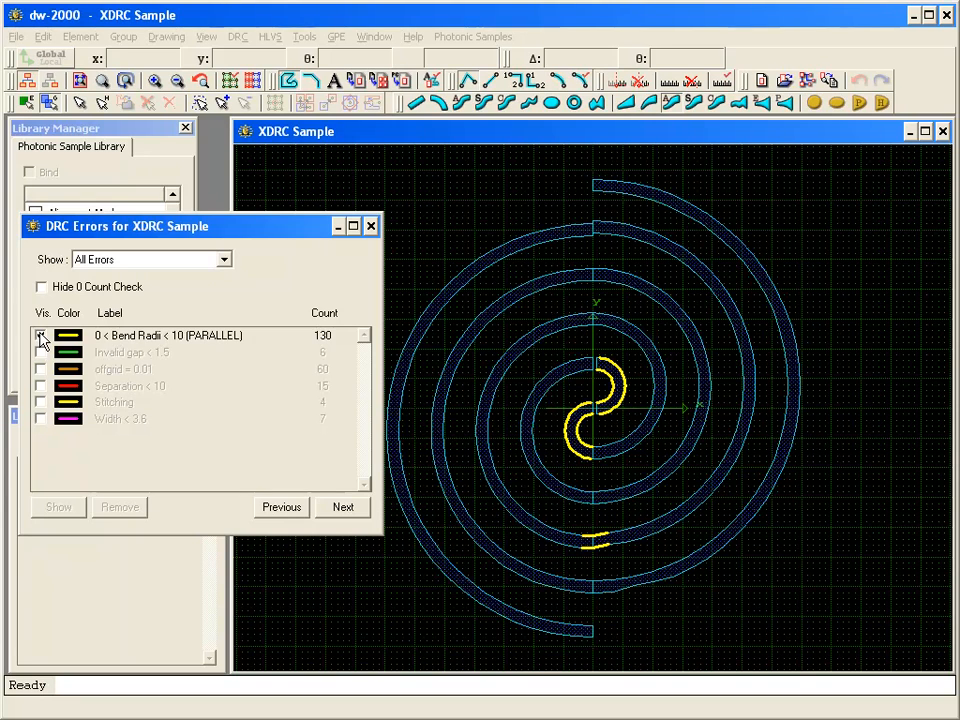
Display only the Invalid gap < 1.5 errors and examine the upper gap near the spiral's centre up close.
click(40, 336)
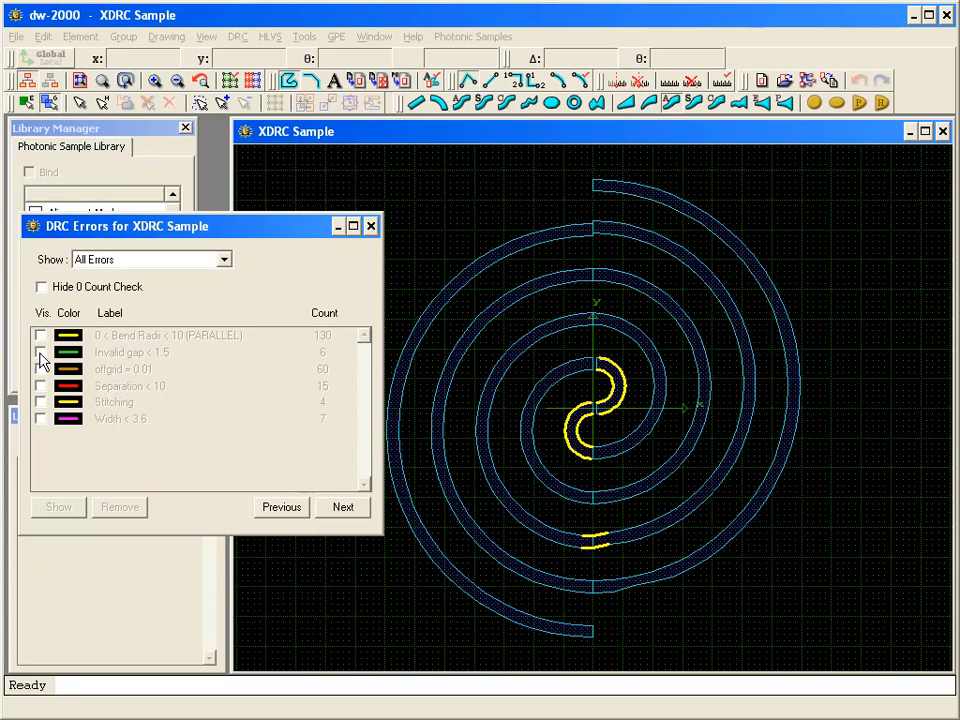
click(40, 353)
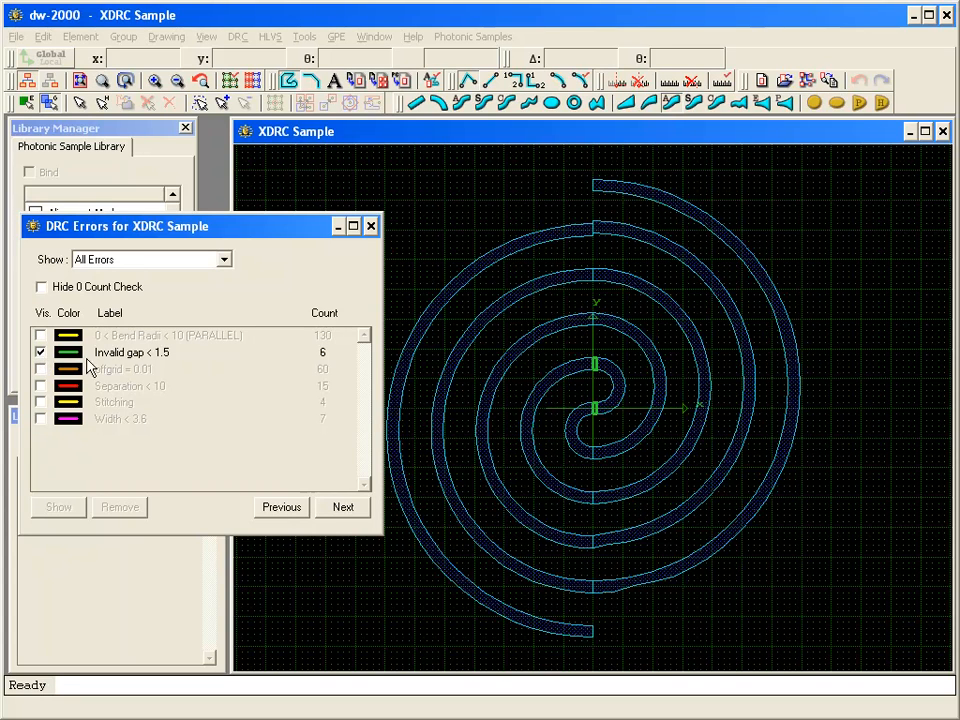
click(575, 351)
mouse_move(575, 351)
mouse_down()
mouse_move(611, 363)
mouse_move(611, 378)
mouse_up()
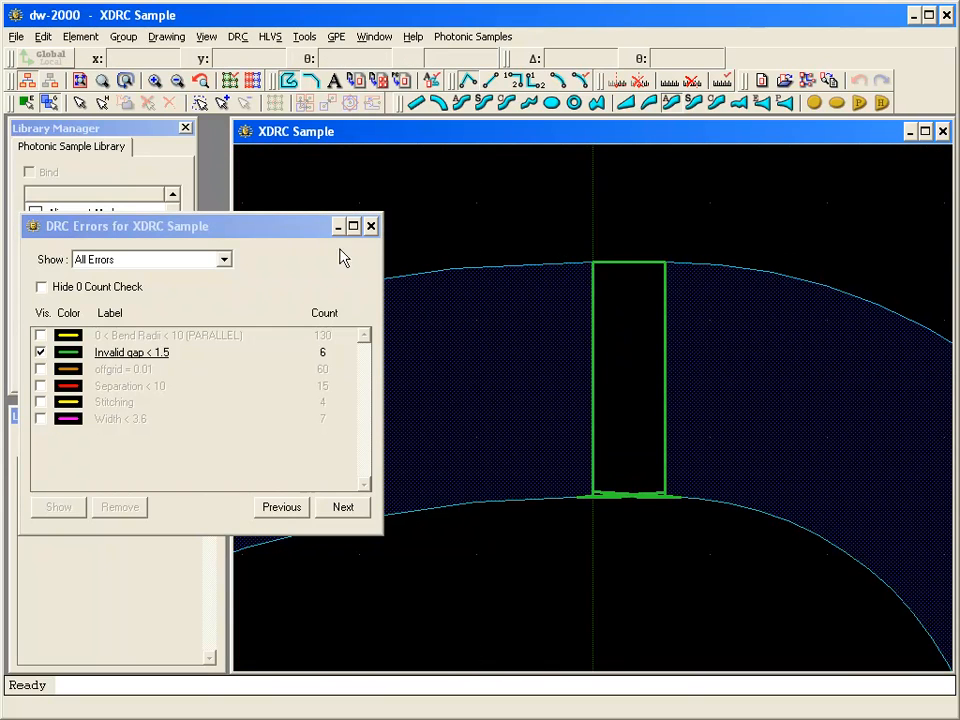
click(79, 83)
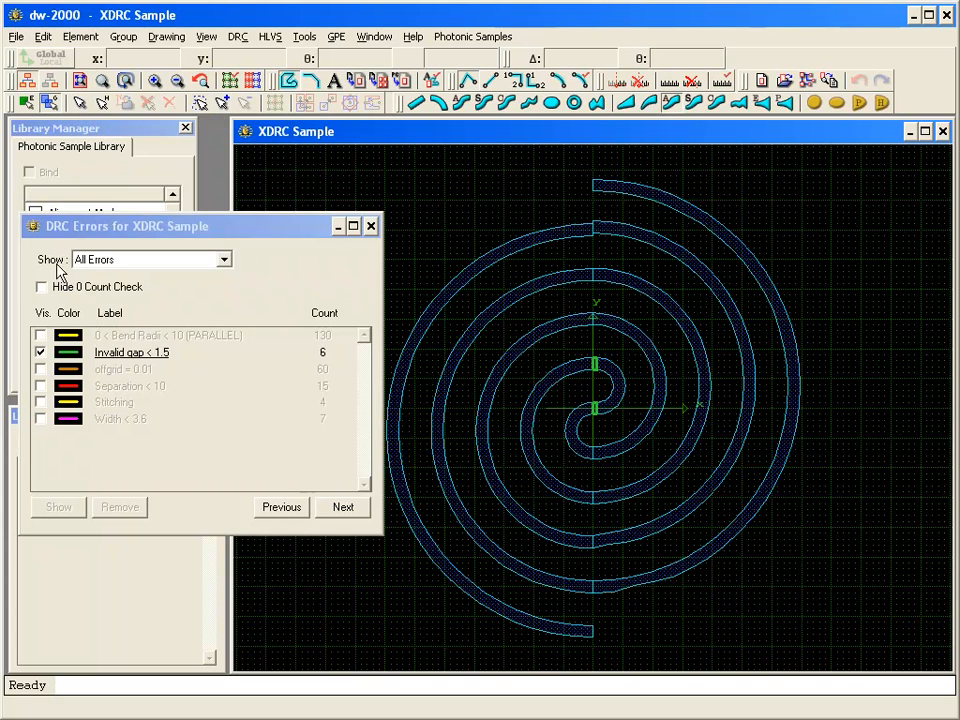
Display only the Stitching errors and examine the misaligned joint in the spiral's upper outer turn up close.
click(40, 353)
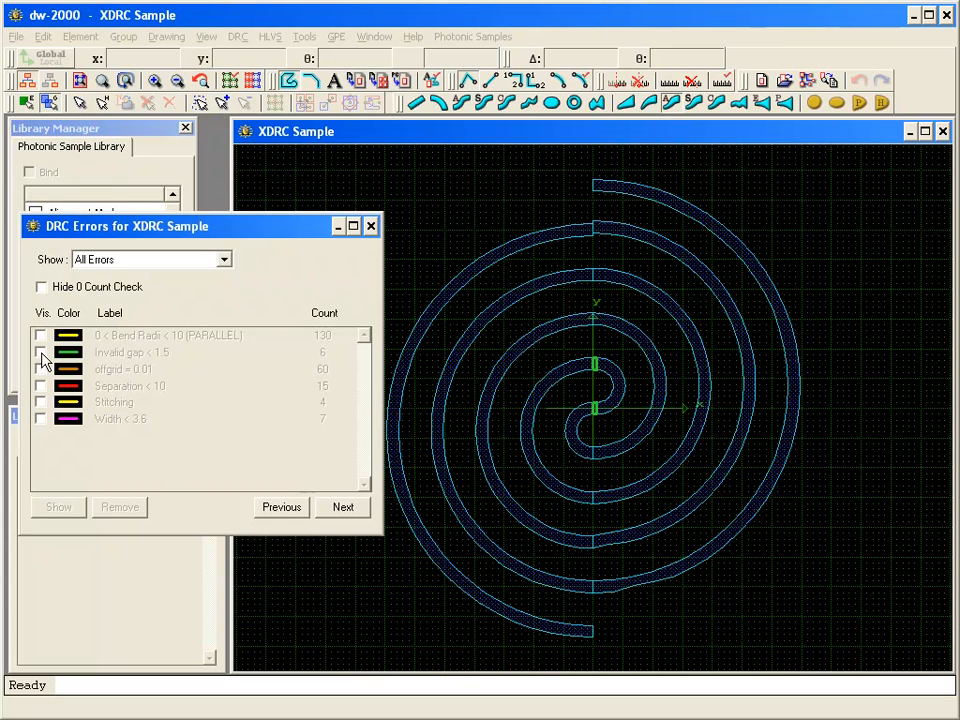
click(40, 402)
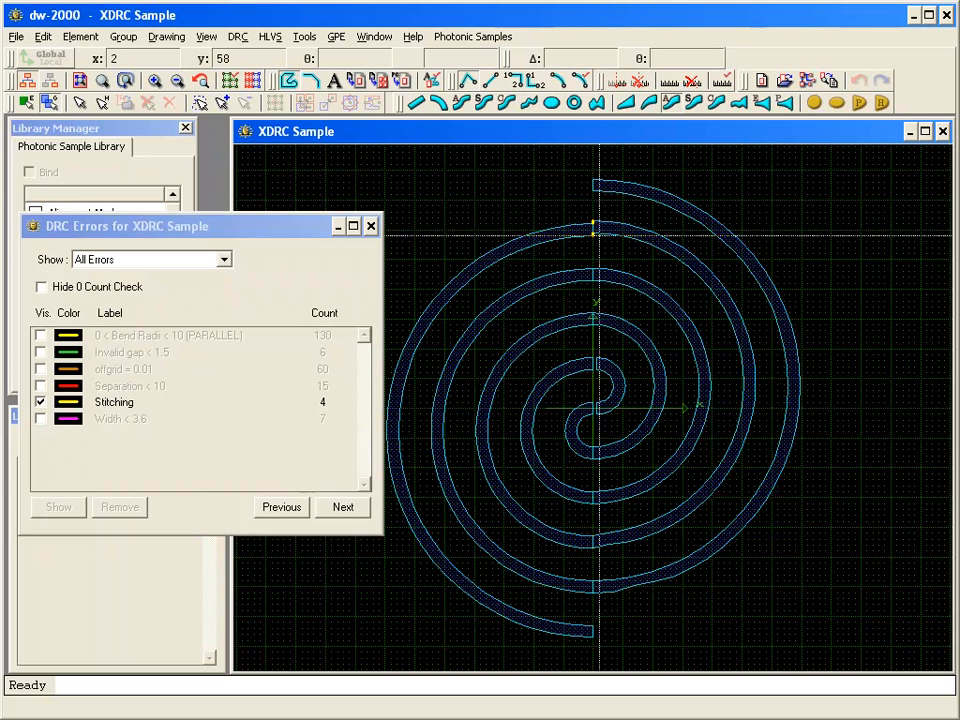
drag(608, 245, 572, 212)
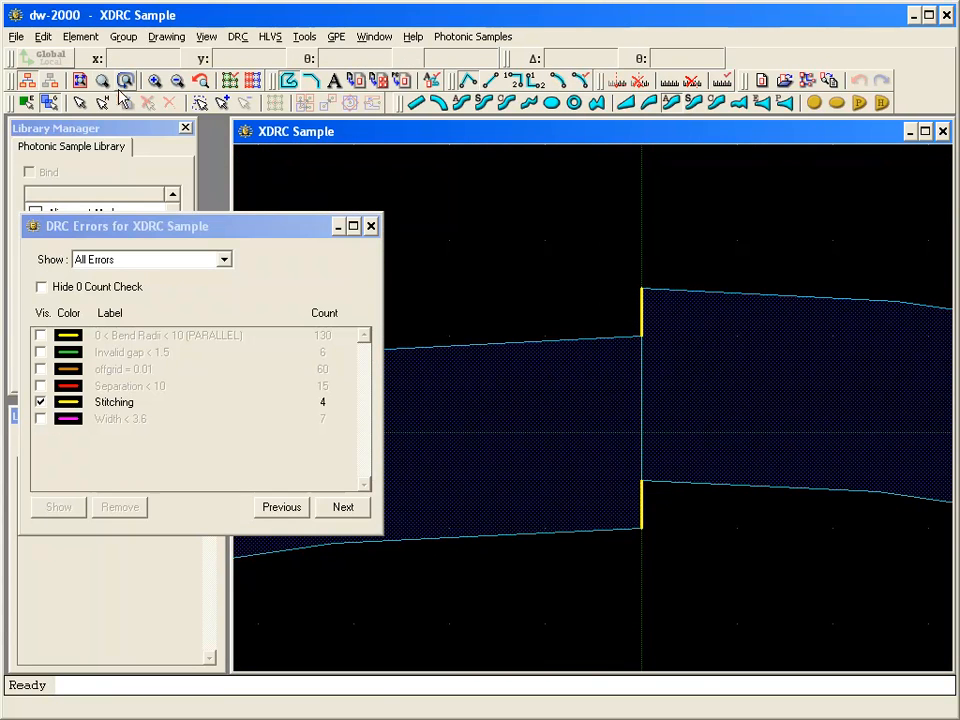
click(80, 81)
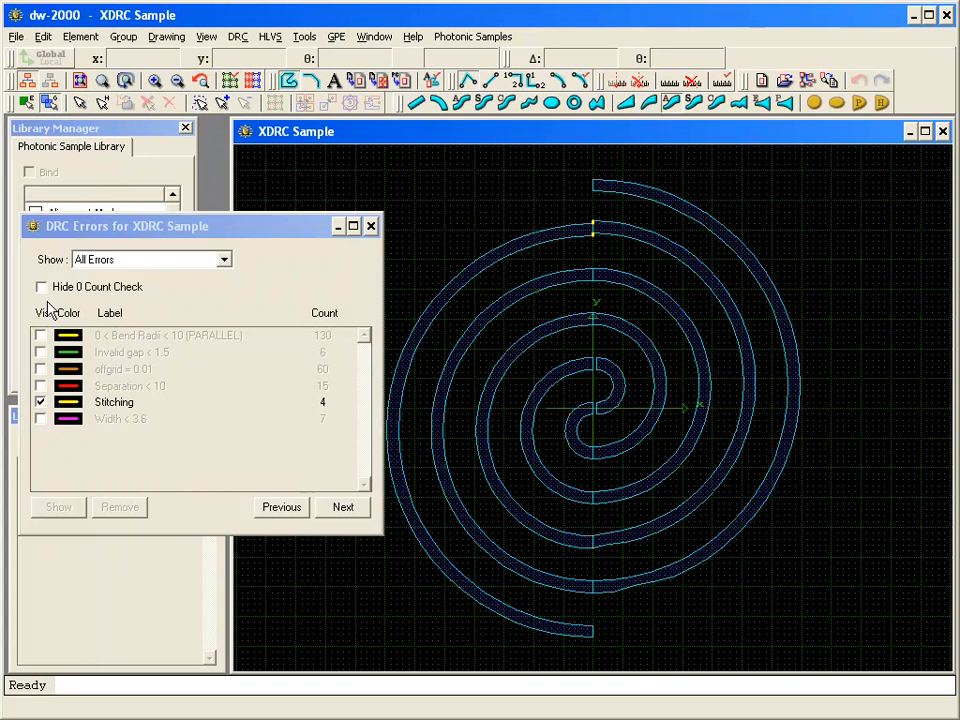
Display only the offgrid = 0.01 errors on the spiral.
click(41, 402)
click(41, 402)
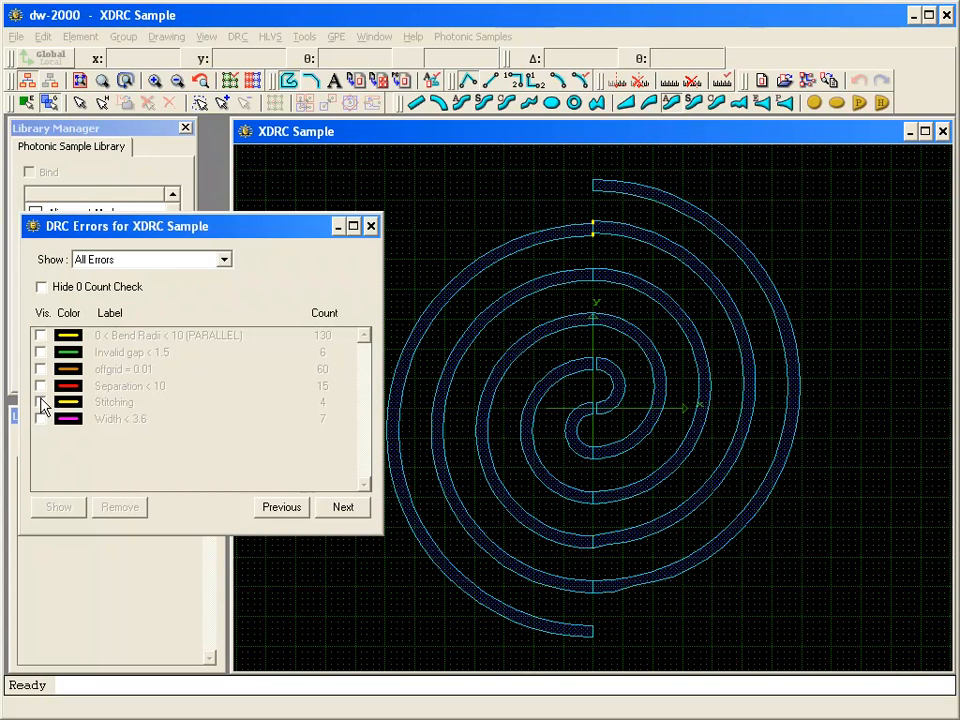
click(41, 369)
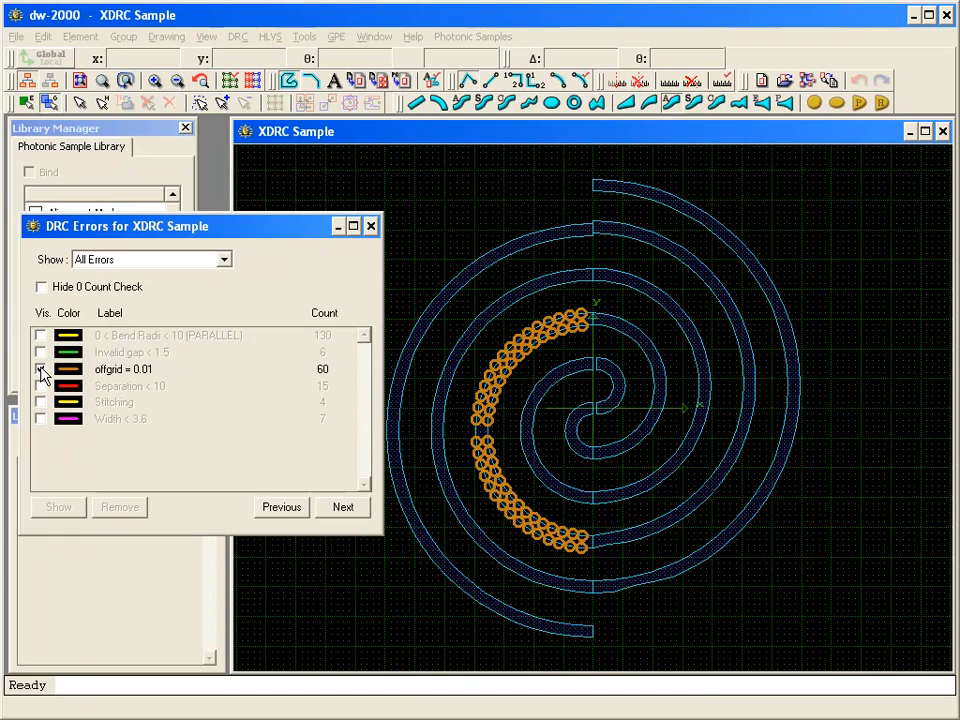
Select the waveguide arc marked with off-grid errors and run Fix Grid on it with a grid value of 0.01.
click(74, 106)
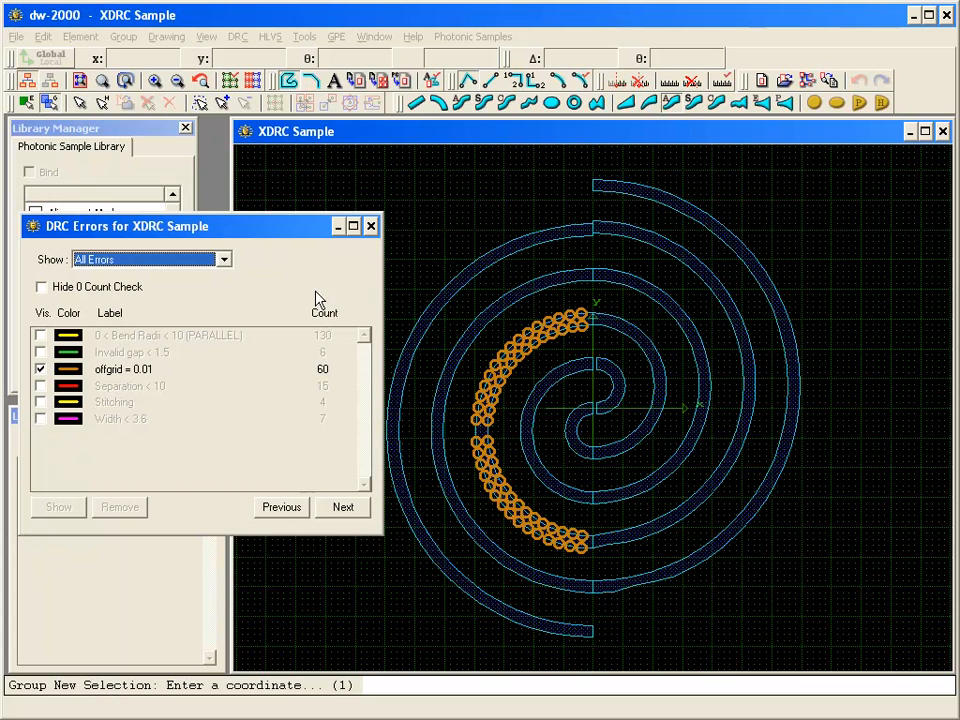
click(499, 367)
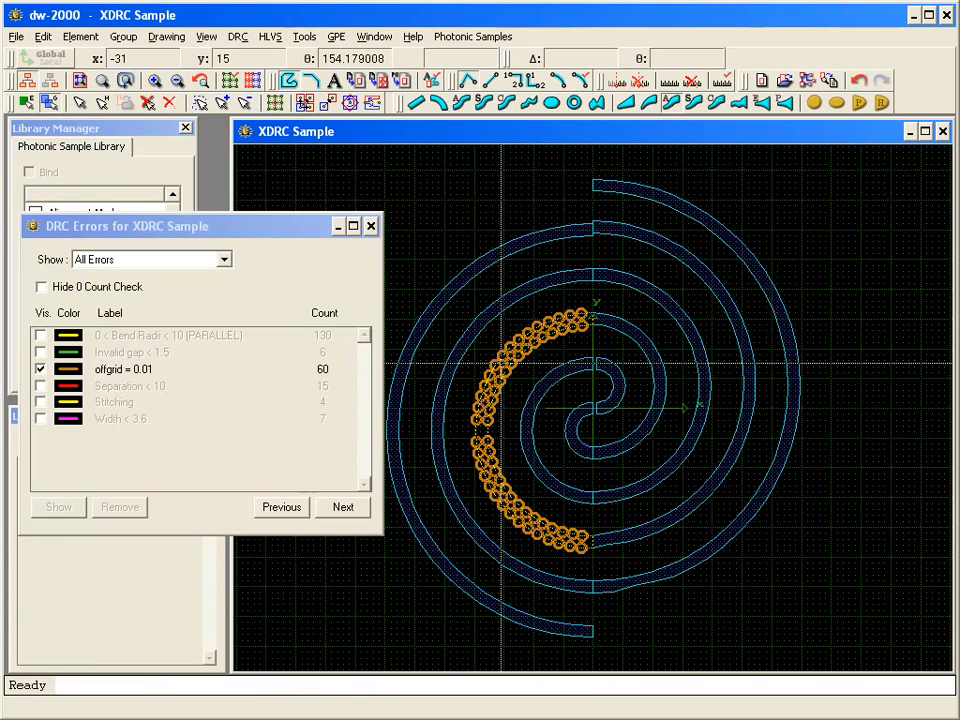
click(474, 40)
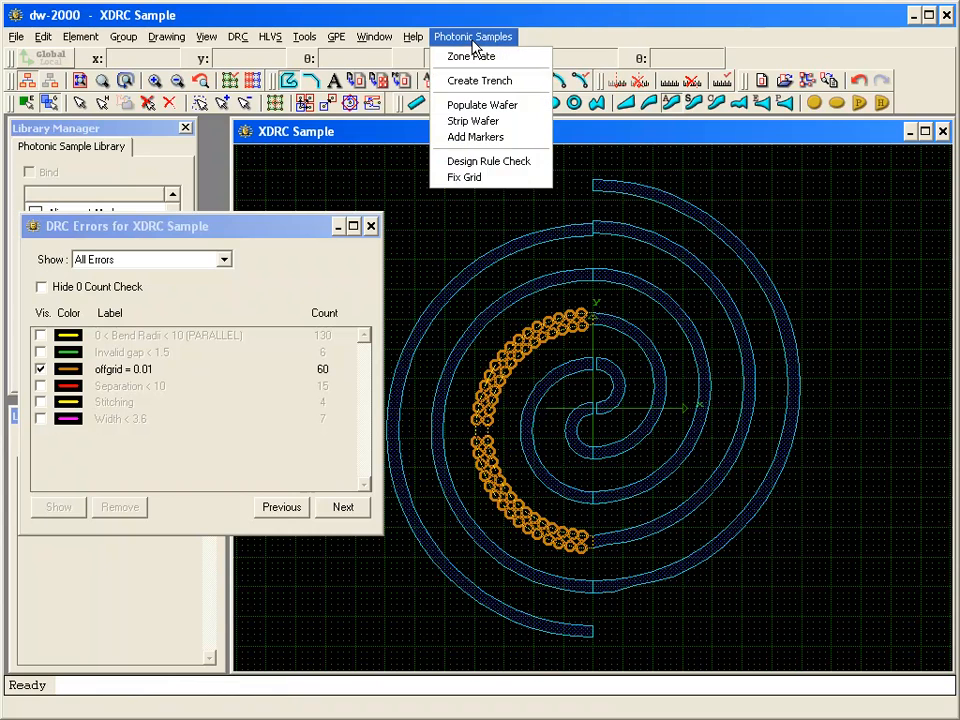
click(498, 178)
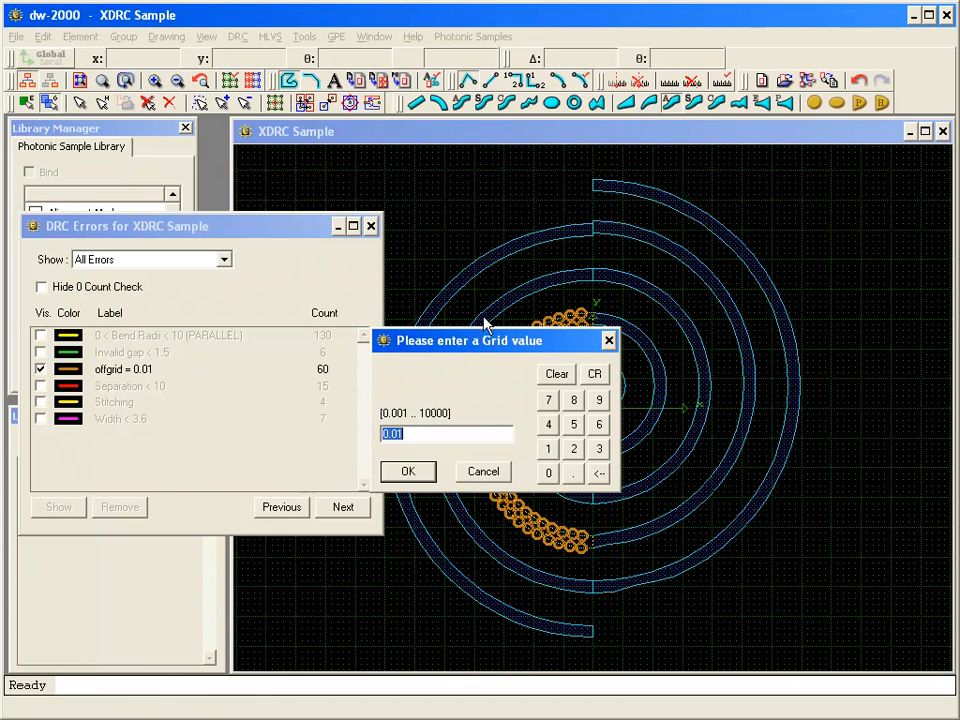
click(430, 478)
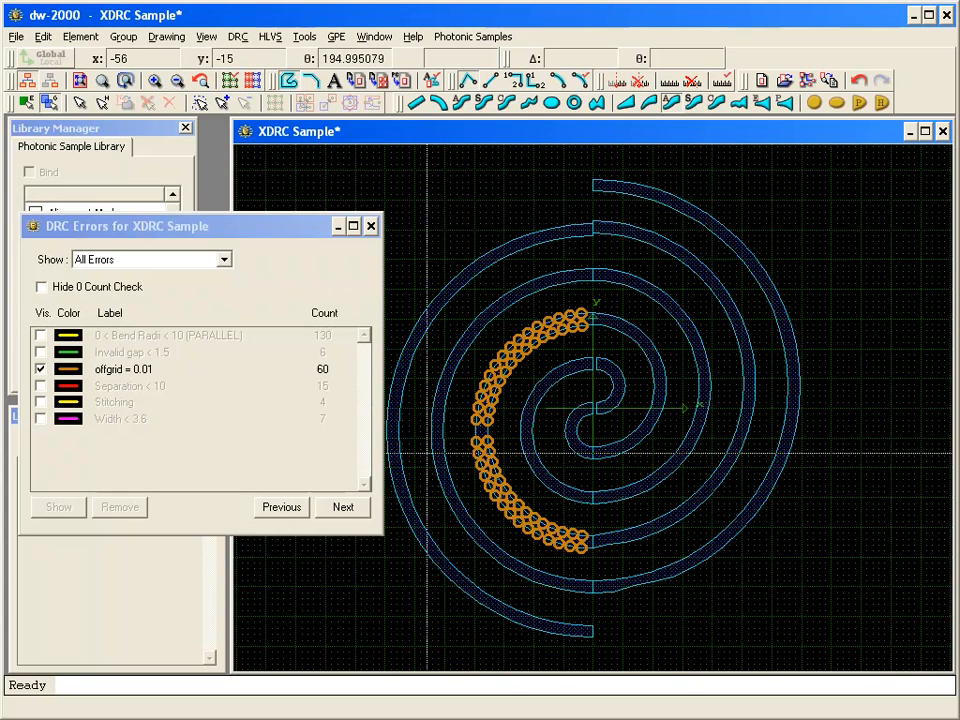
Rerun the design rule check on the spiral, dismiss the error legend, and save and close the XDRC Sample structure.
click(510, 42)
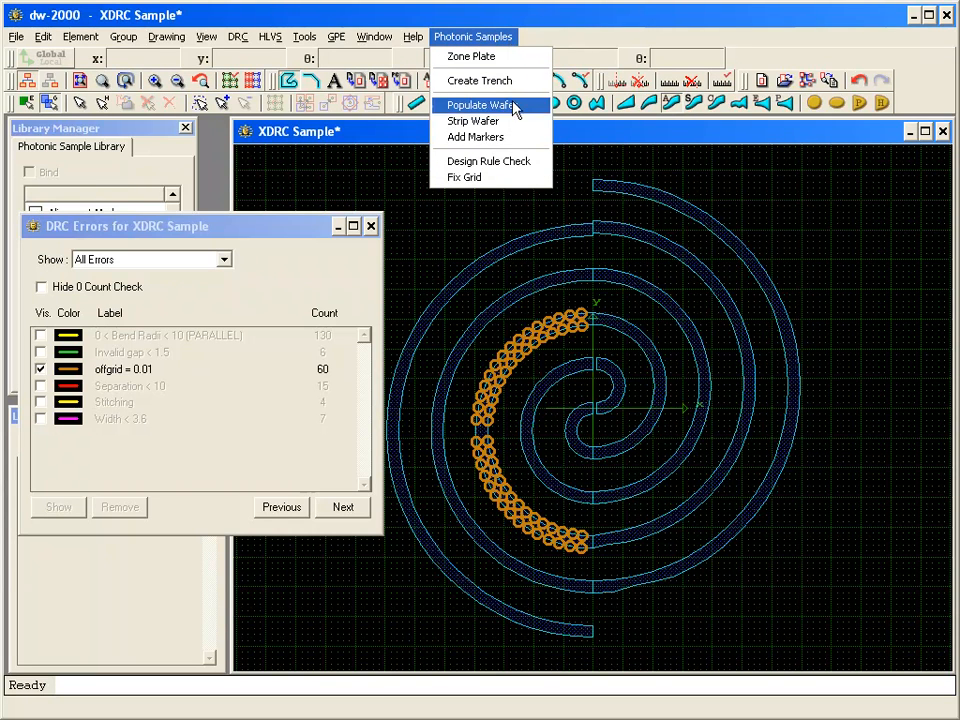
click(540, 167)
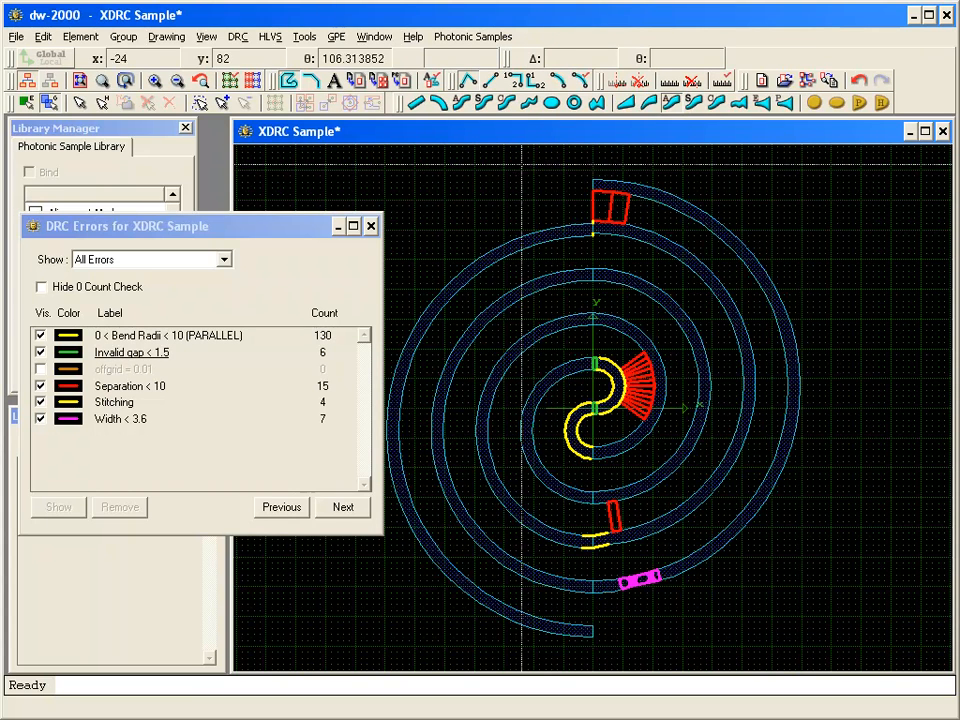
click(371, 226)
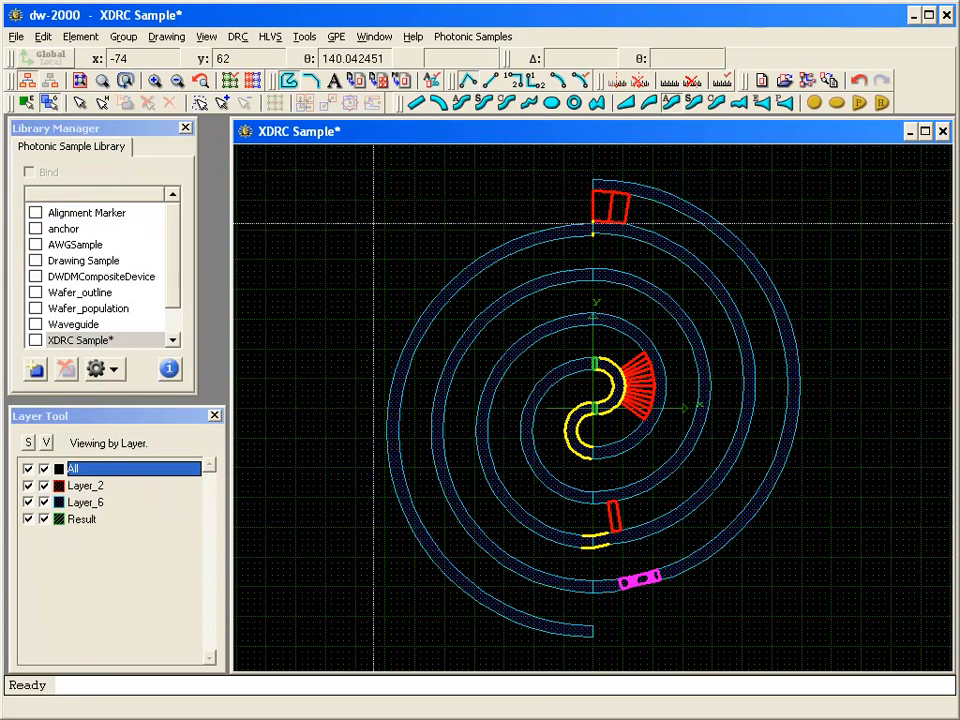
key(ctrl+s)
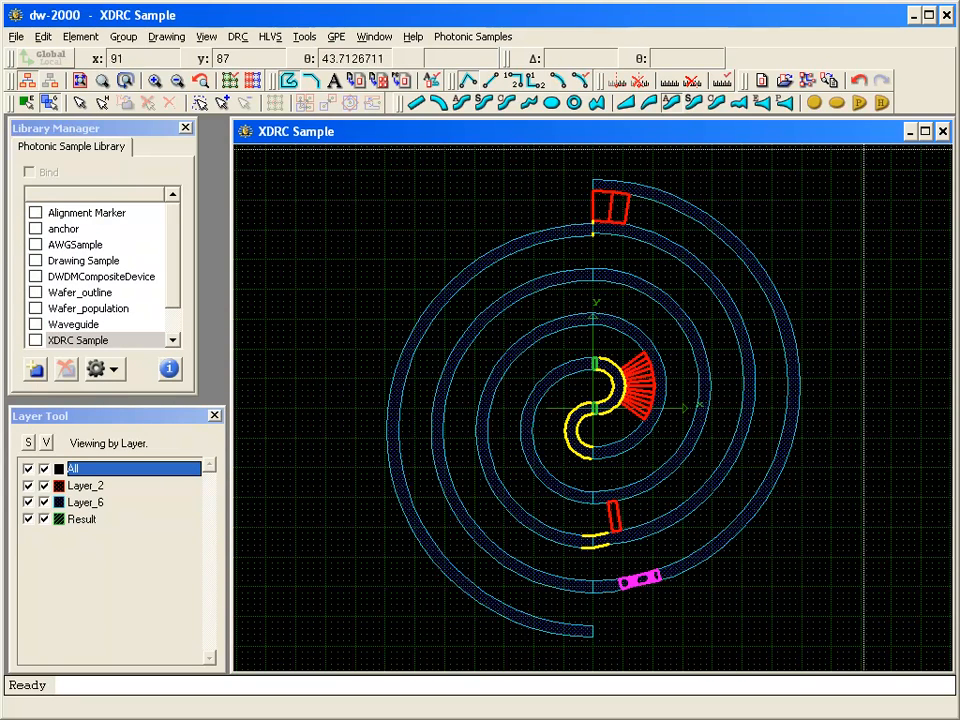
click(942, 131)
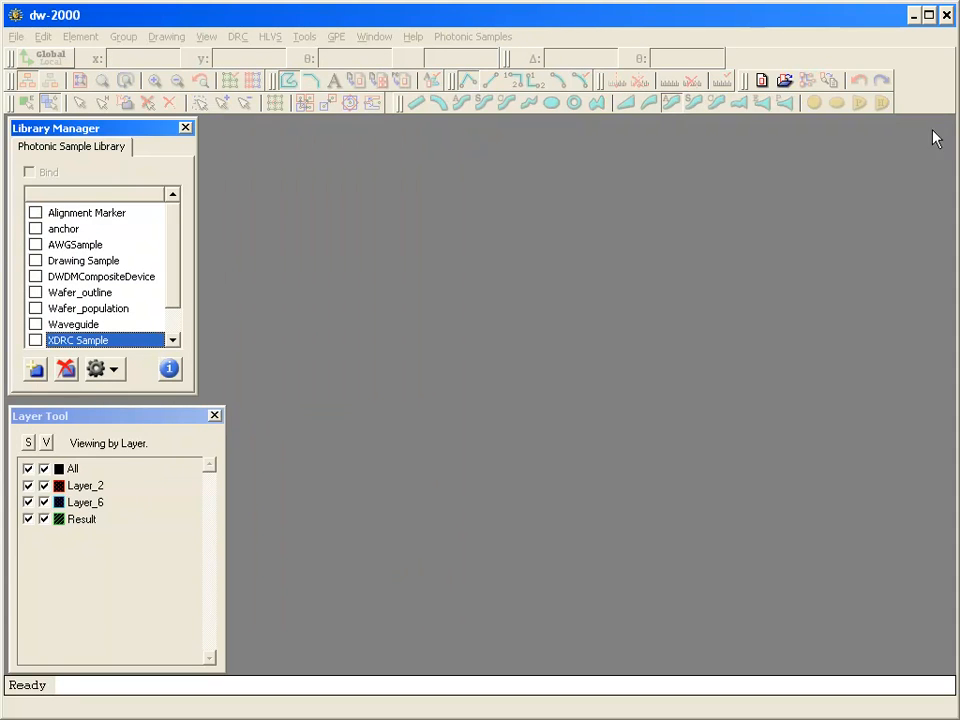
click(414, 37)
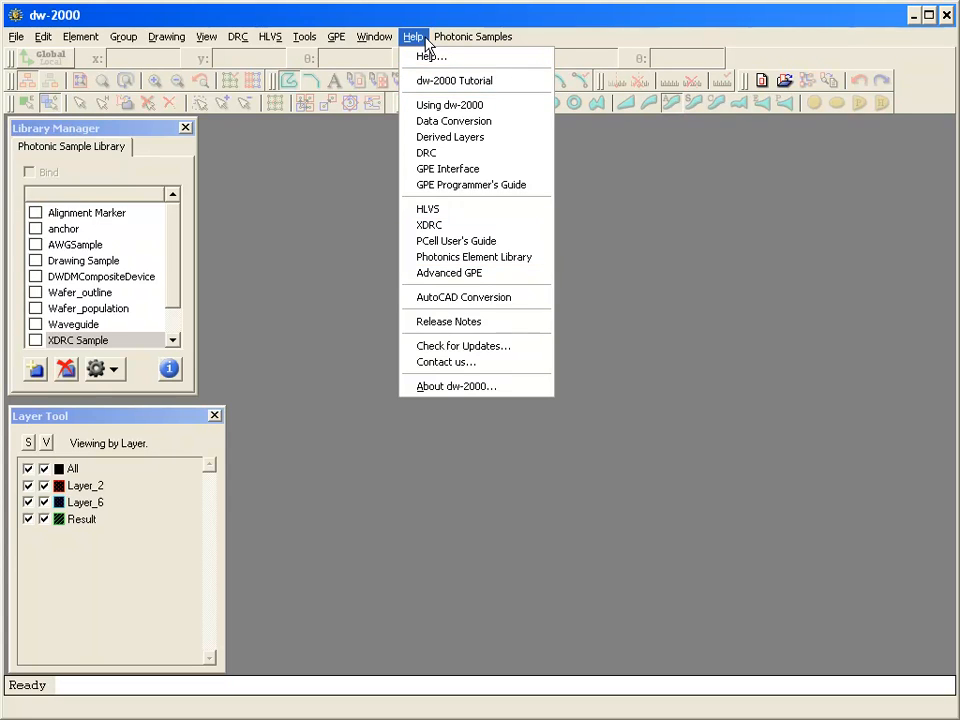
click(427, 20)
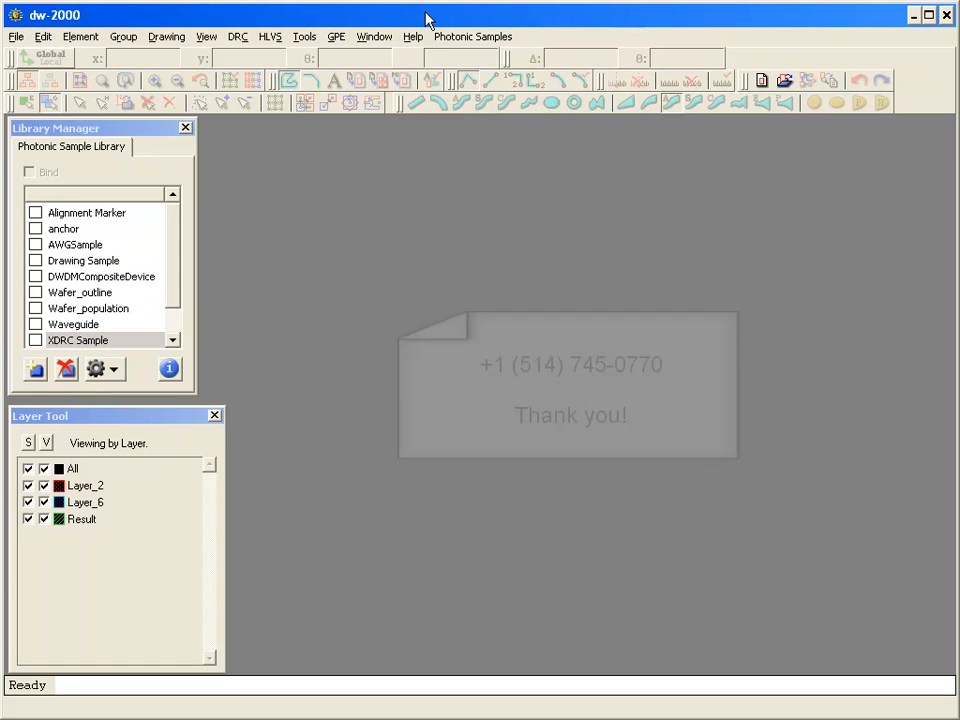